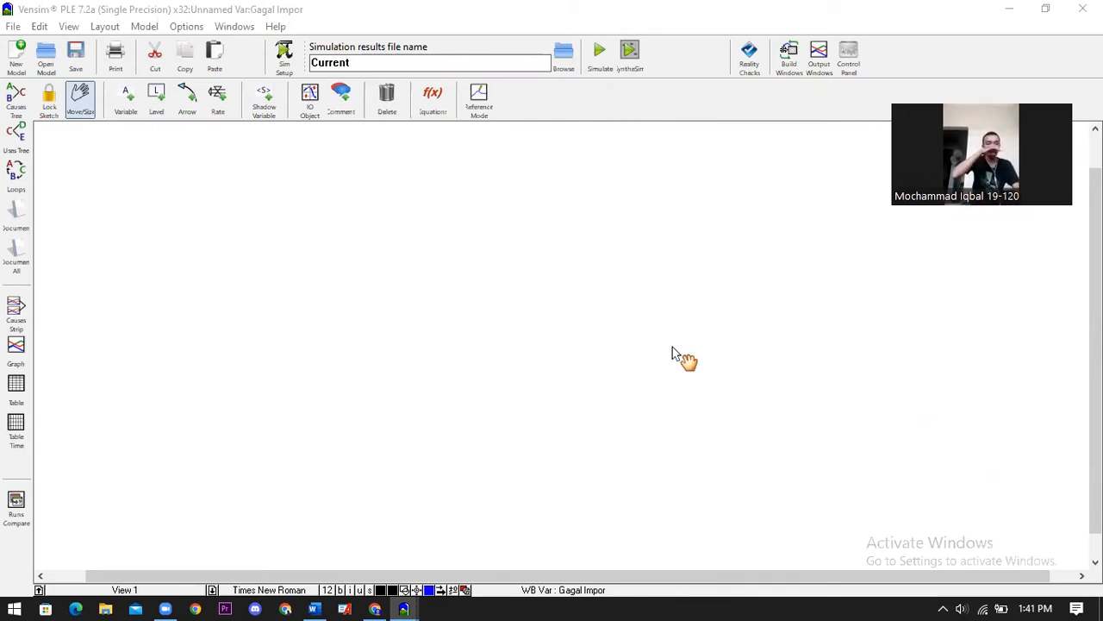
- Start a new model, discarding the current sketch without saving it
left_click(10, 26)
left_click(13, 45)
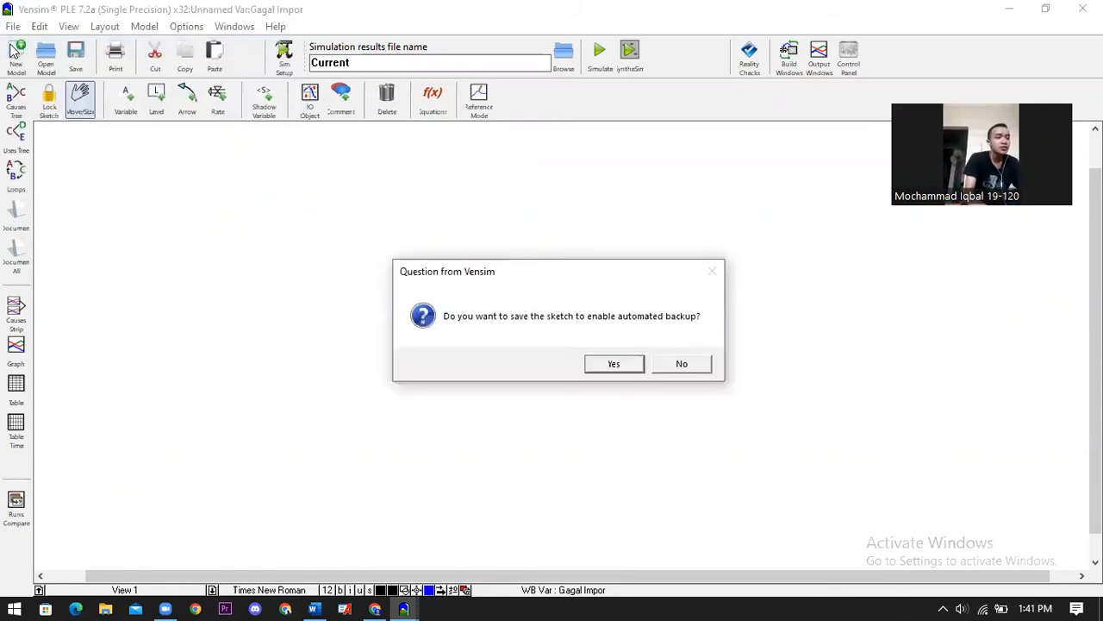
left_click(670, 364)
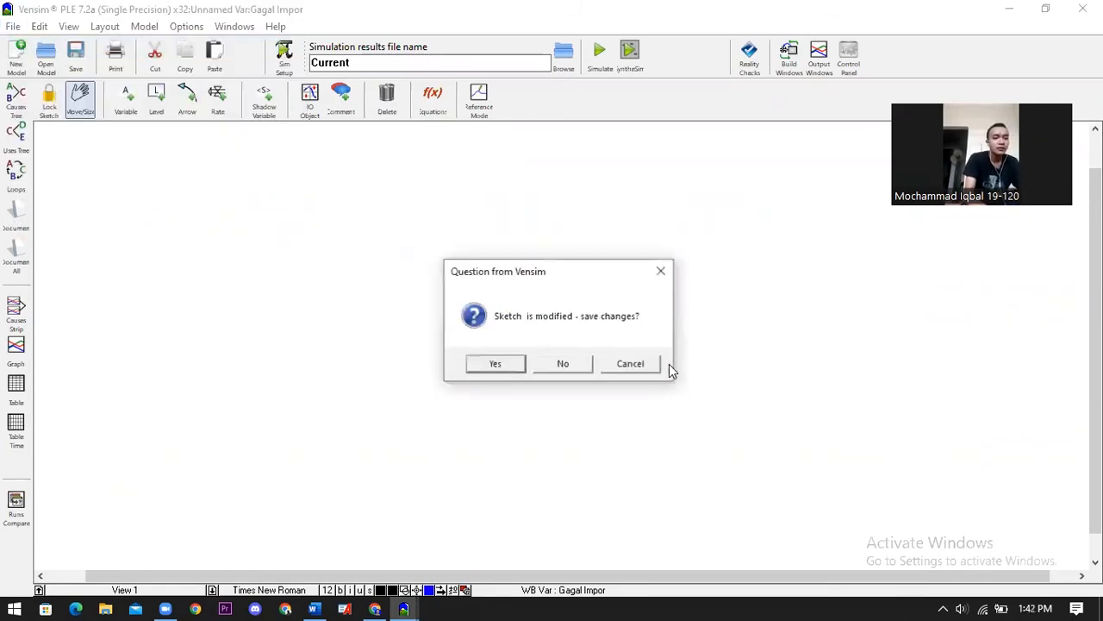
left_click(561, 364)
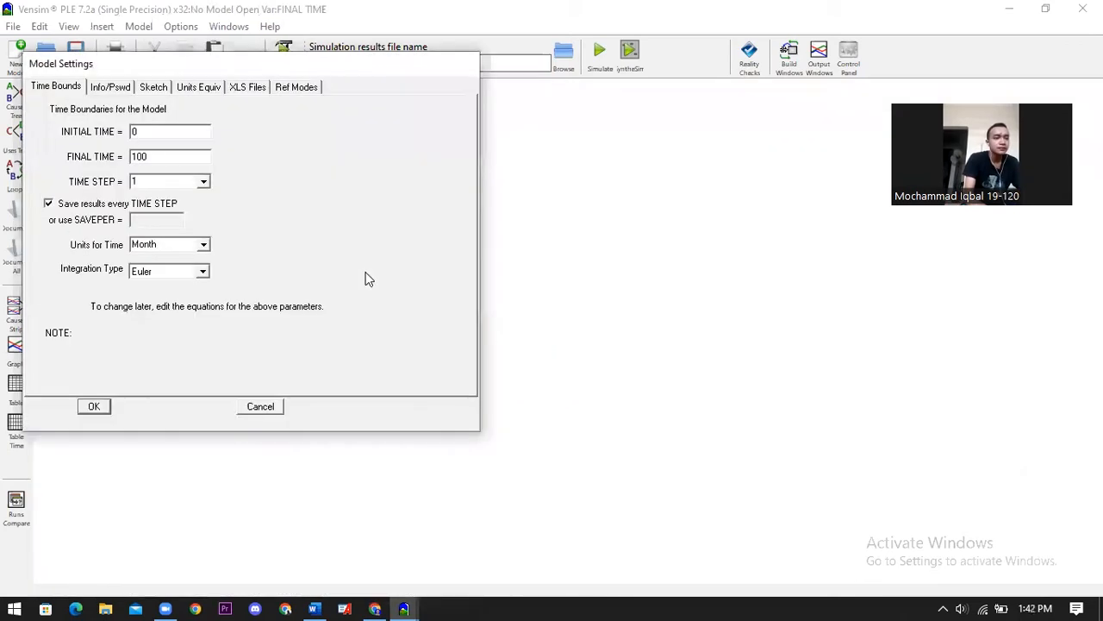
- Set the model's initial time to 2022 and its final time to 2027
left_click(170, 137)
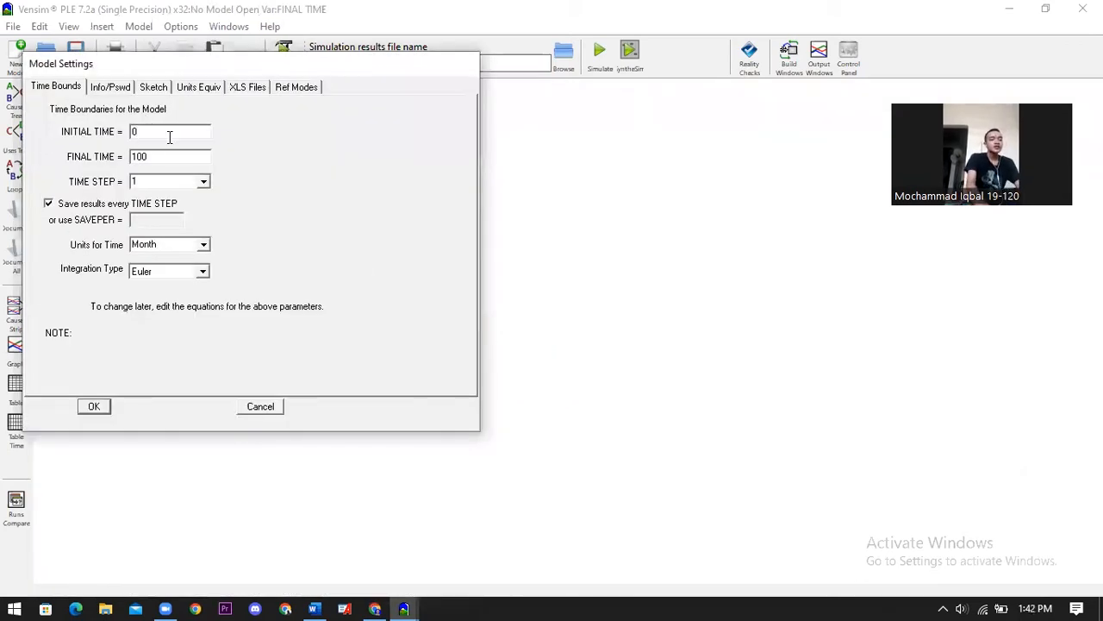
key("BackSpace")
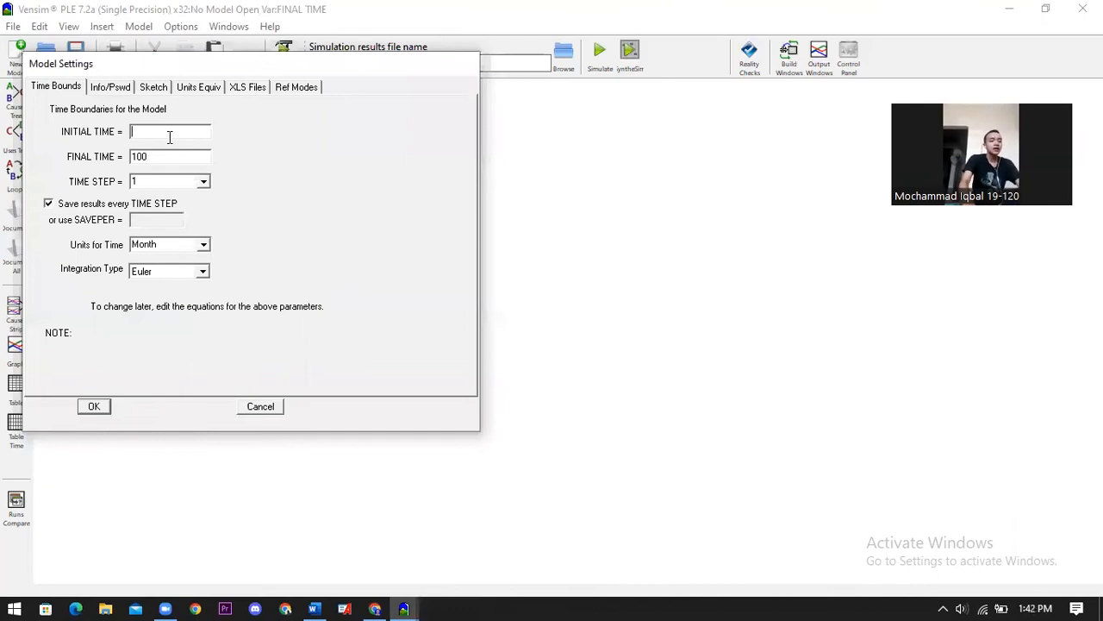
type("2022")
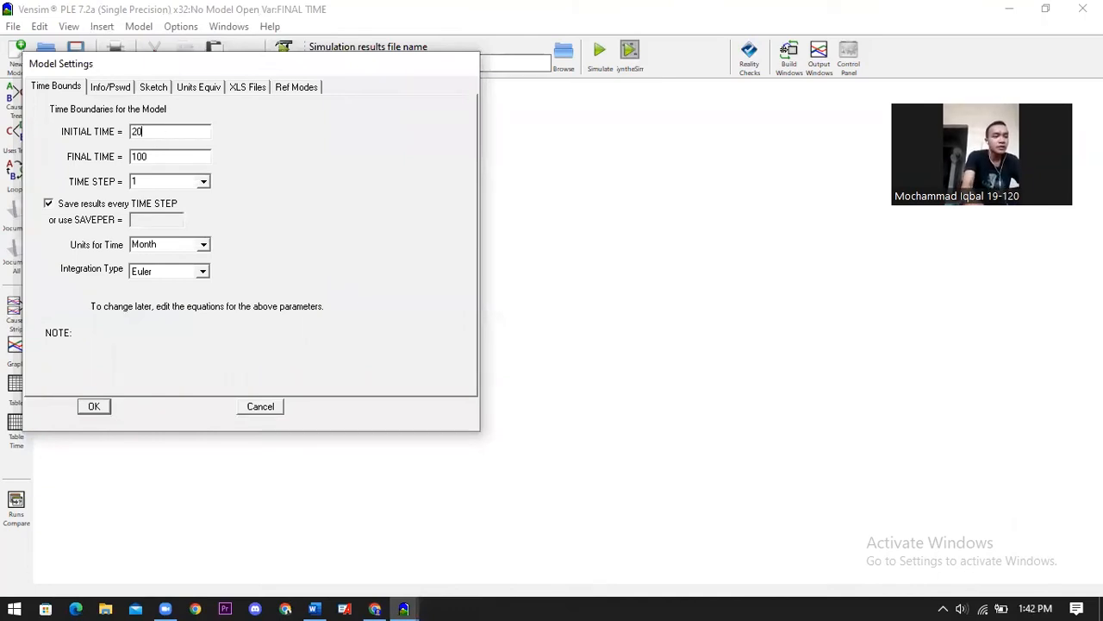
left_click(155, 157)
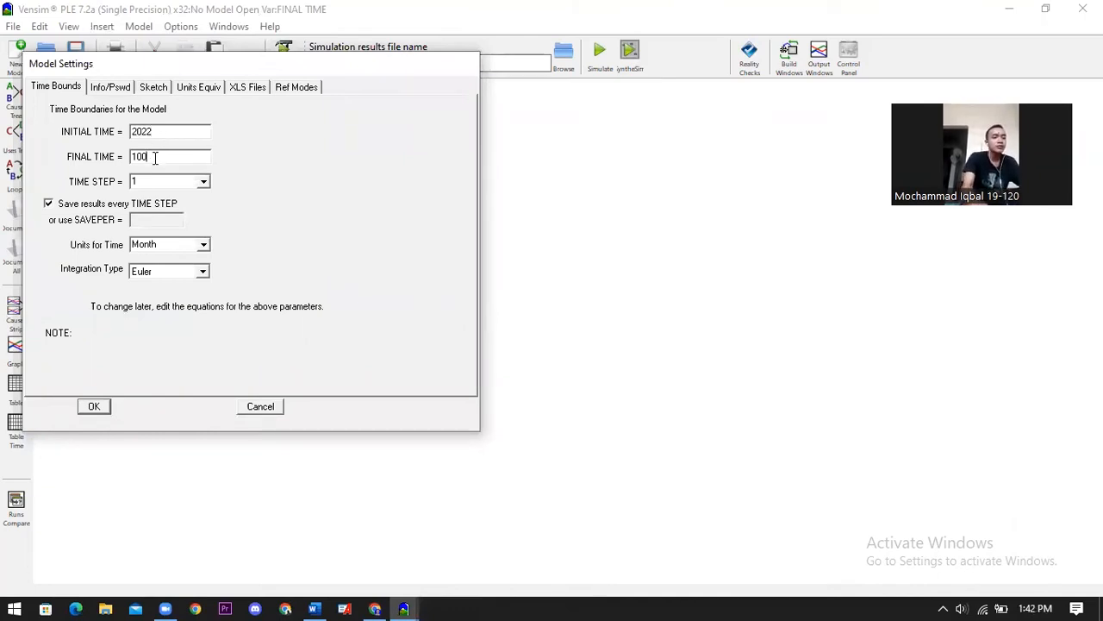
key("BackSpace")
key("BackSpace")
key("BackSpace")
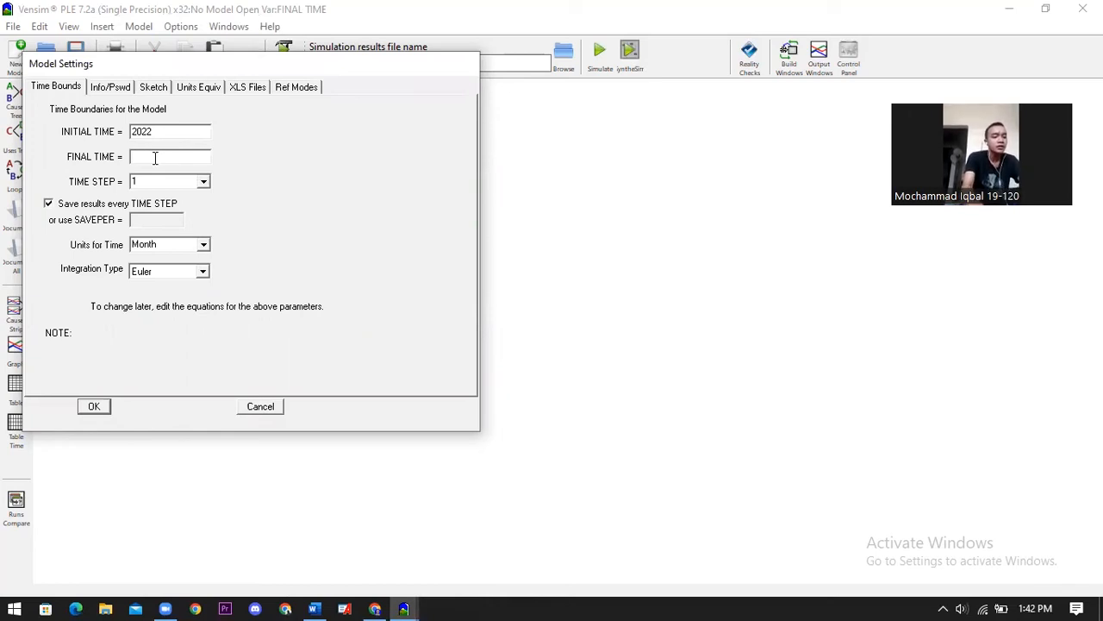
type("2027")
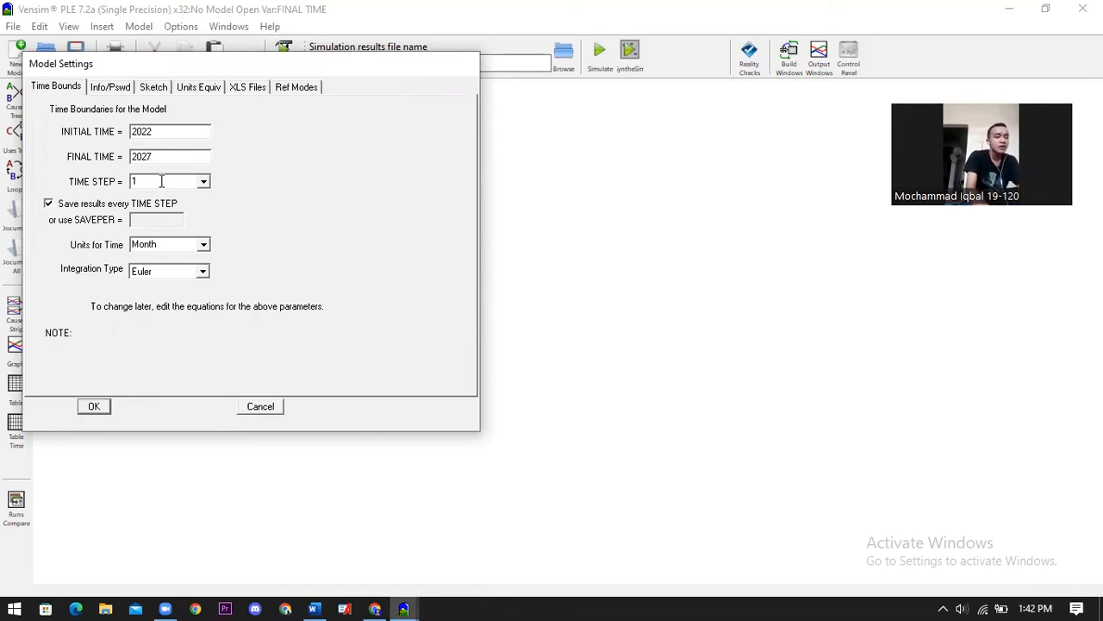
- Set the model's time units to Year and accept the model settings
left_click(205, 246)
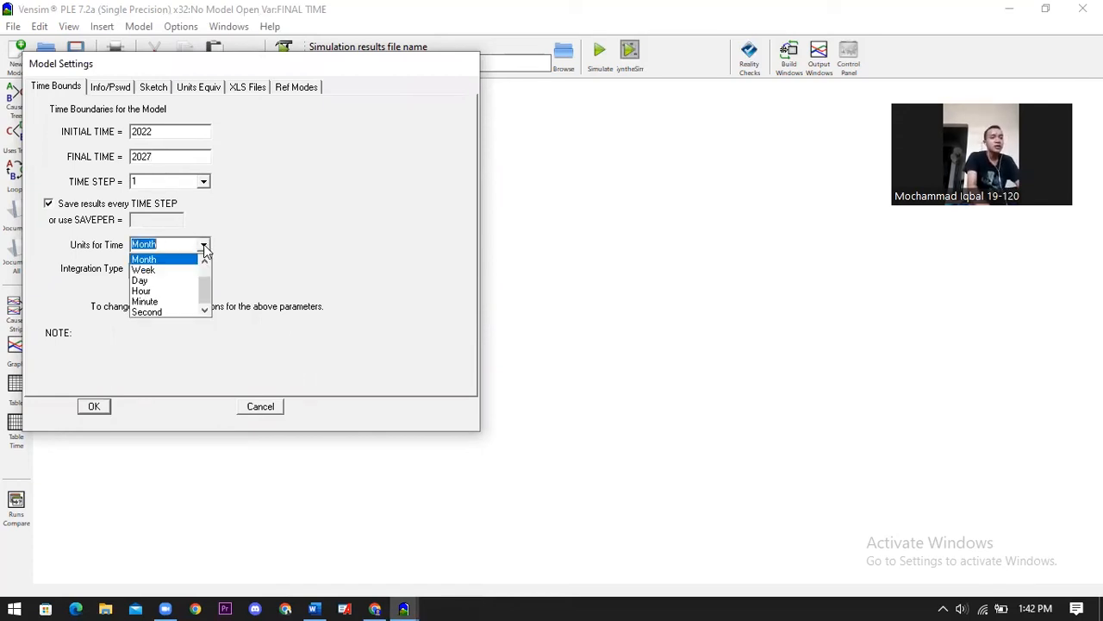
left_click_drag(207, 288, 207, 270)
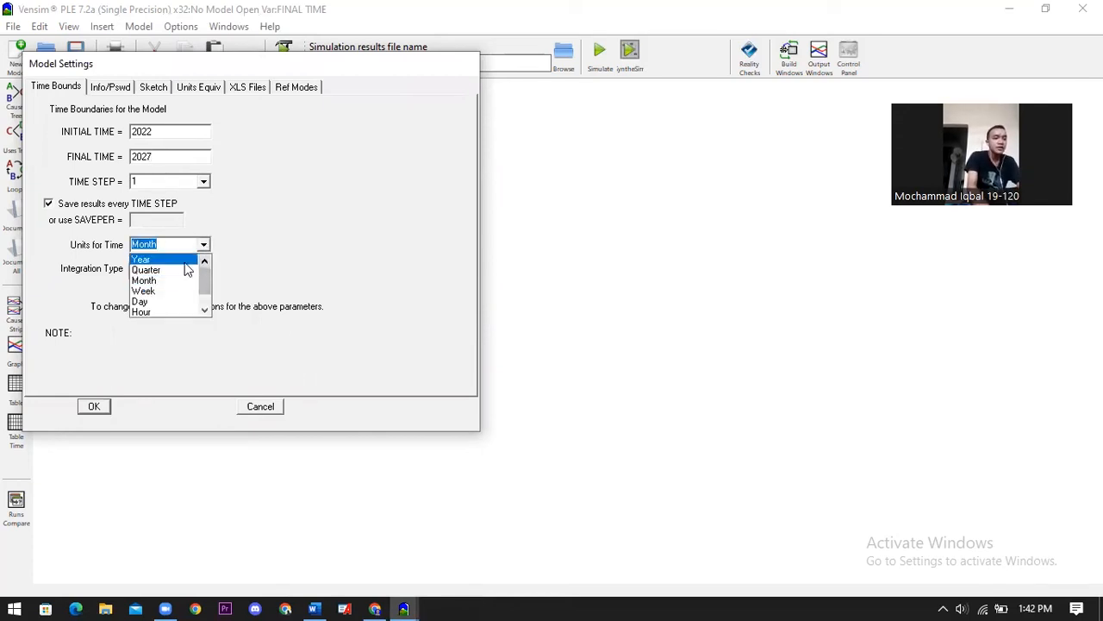
left_click(172, 262)
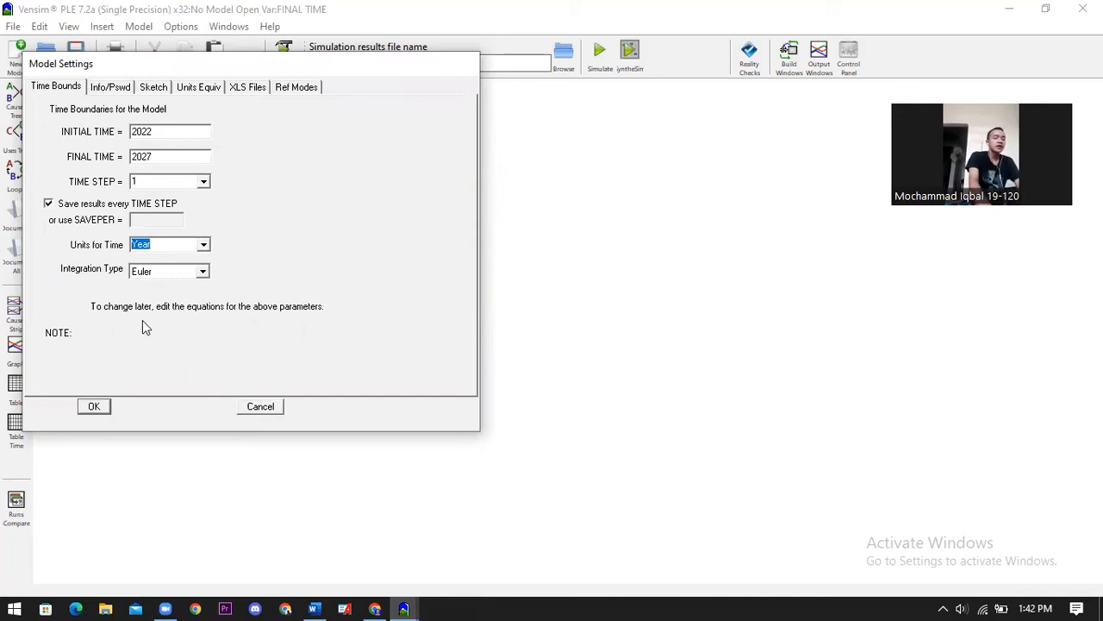
left_click(98, 407)
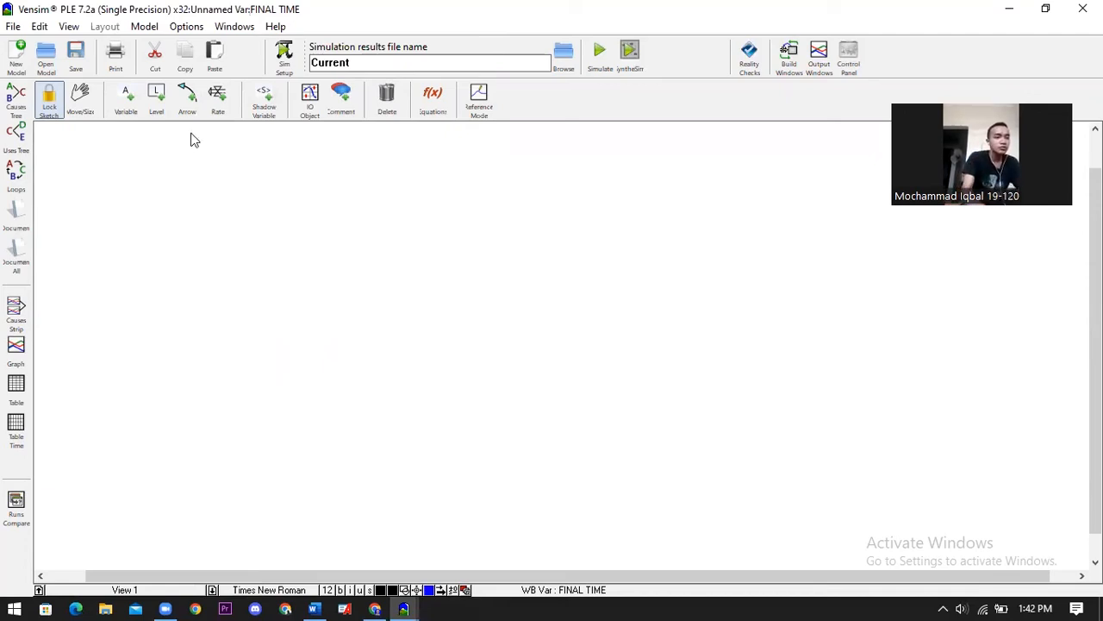
- Add a variable named "Hasil Impor" in the left part of the sketch
left_click(126, 104)
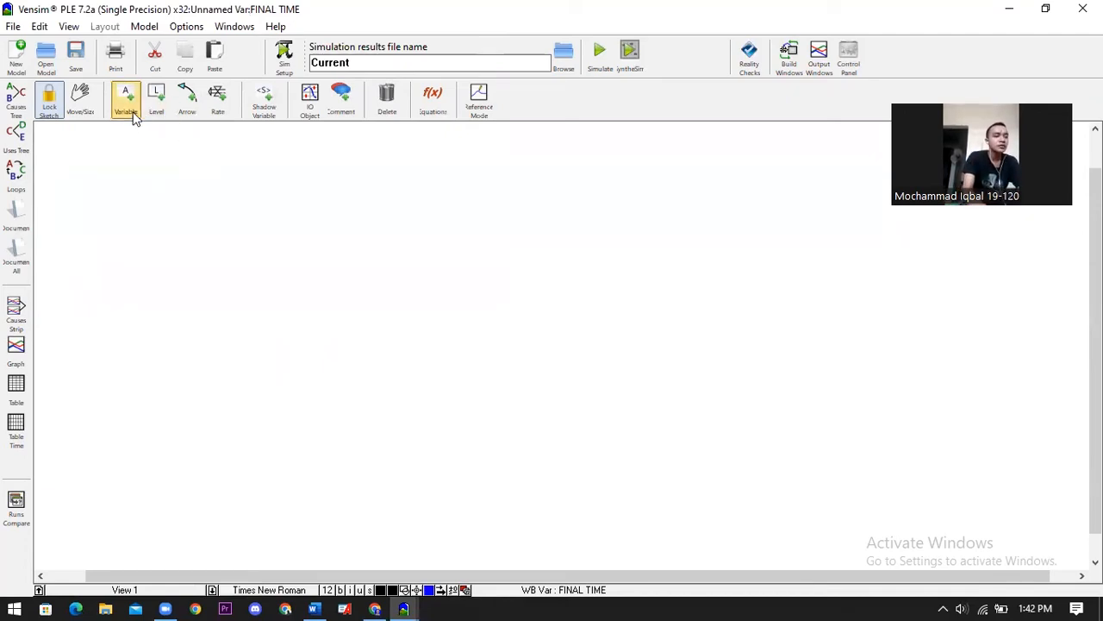
left_click(125, 104)
left_click(241, 291)
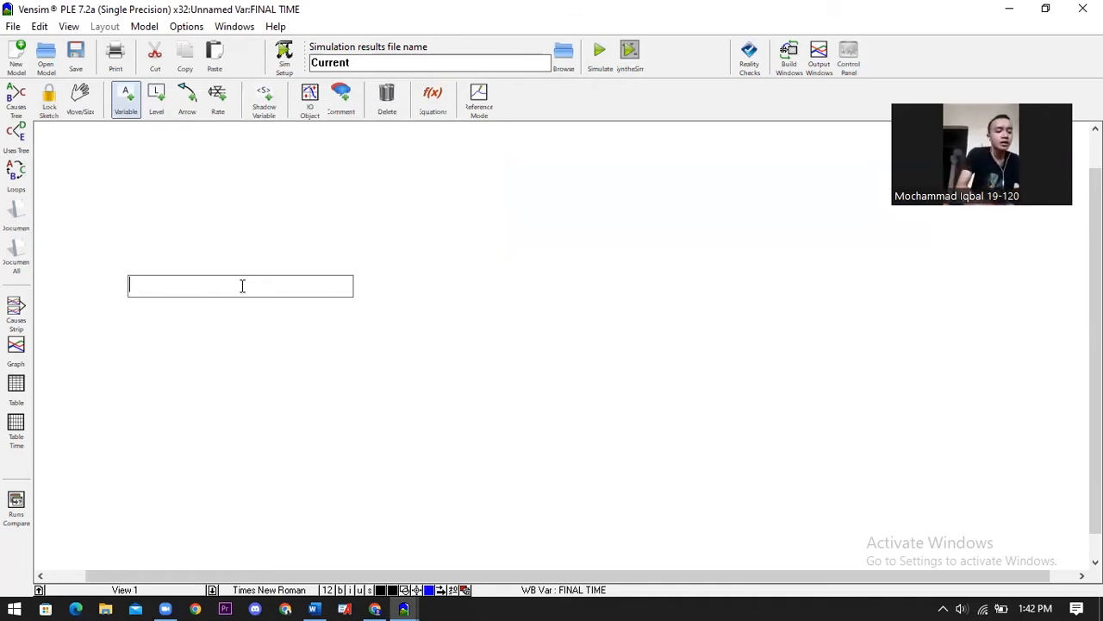
type("Hasi")
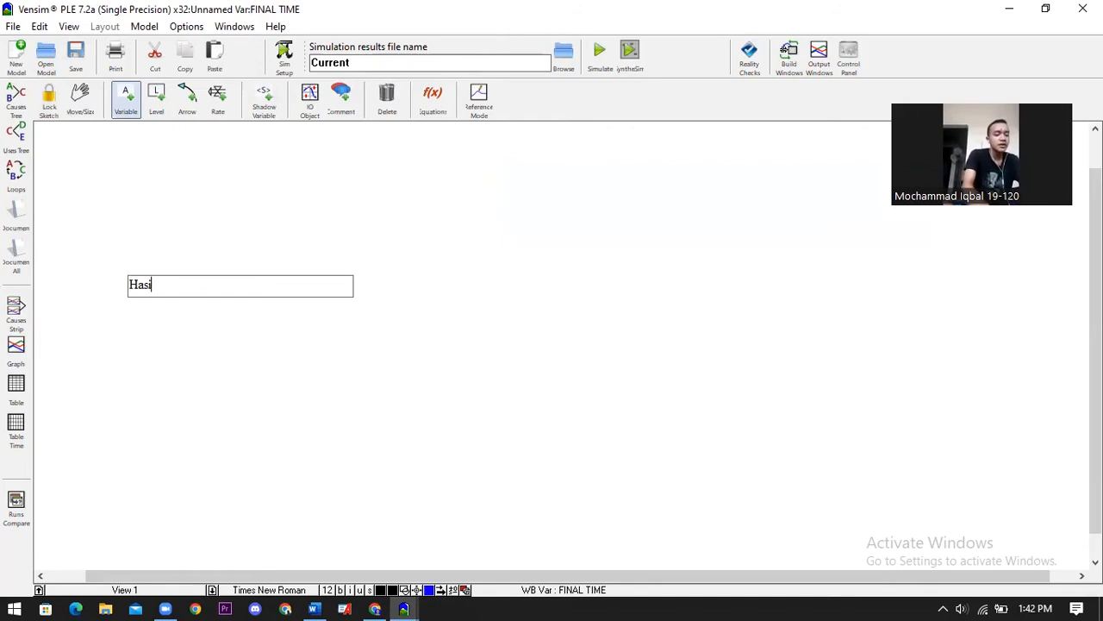
type("l Impi")
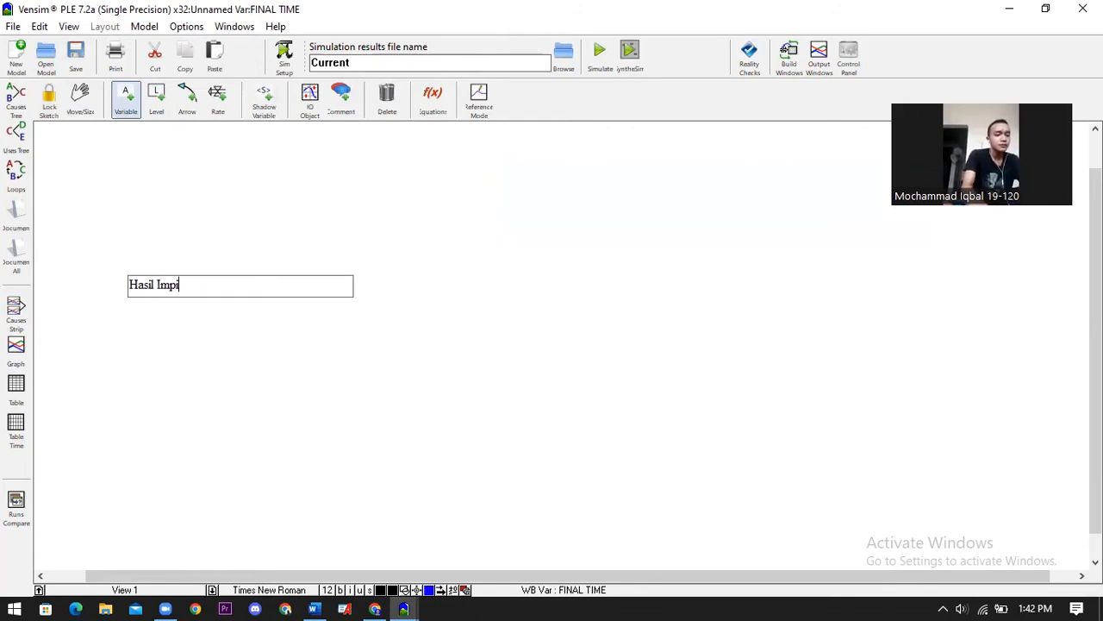
key("BackSpace")
type("or")
key("Return")
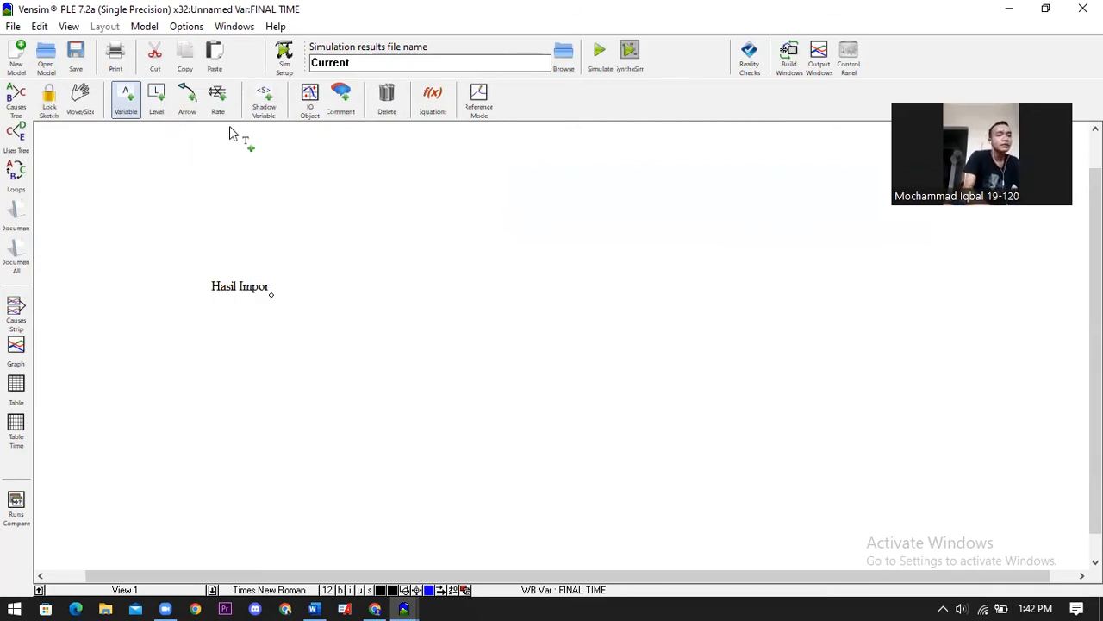
- Add a variable named "Gagal Impor" and place it well to the right of Hasil Impor, at about the same height
left_click(389, 258)
type("G")
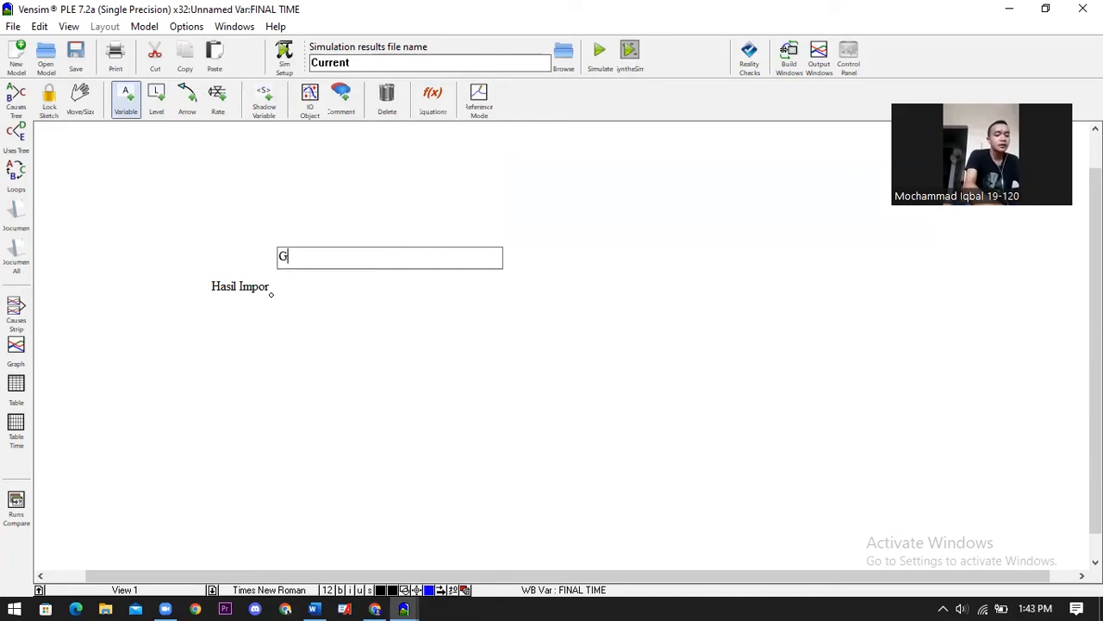
type("agal Imp")
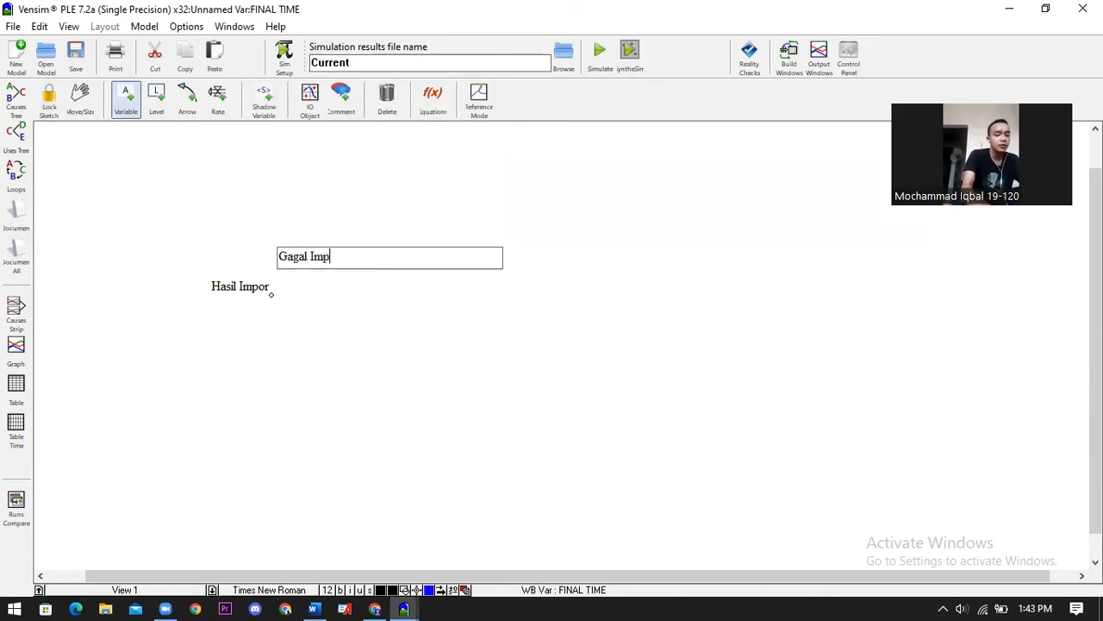
type("or")
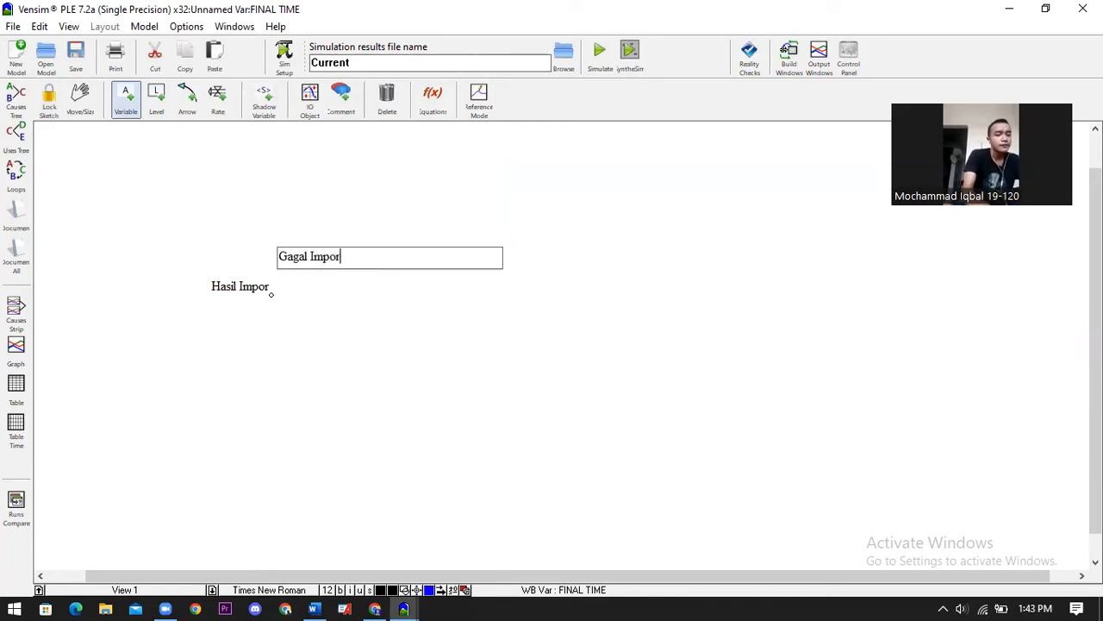
key("Return")
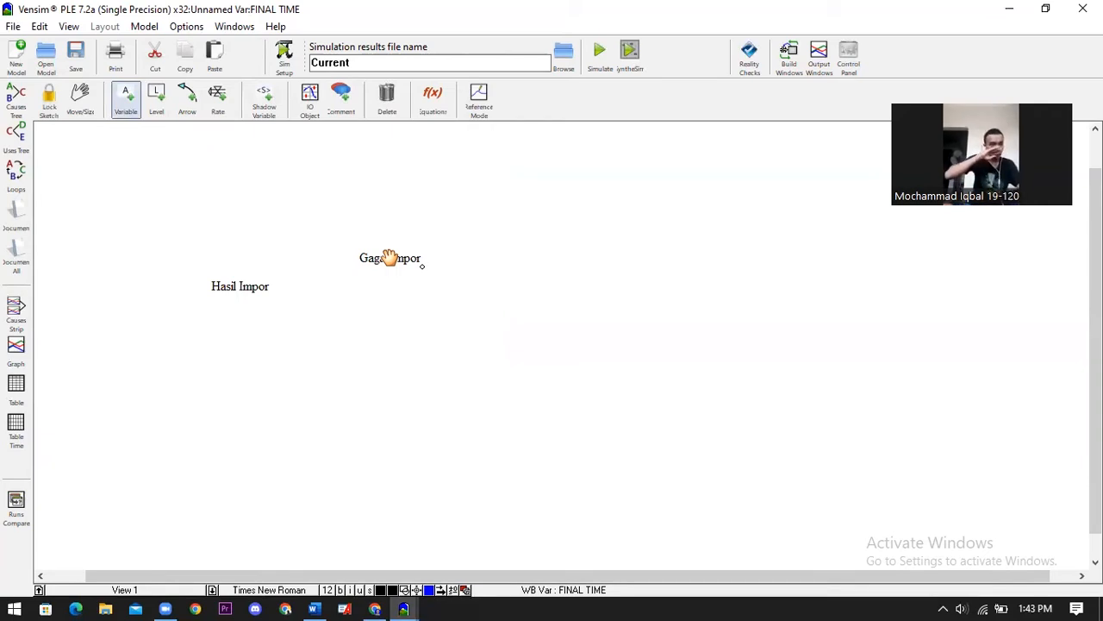
left_click_drag(390, 257, 652, 296)
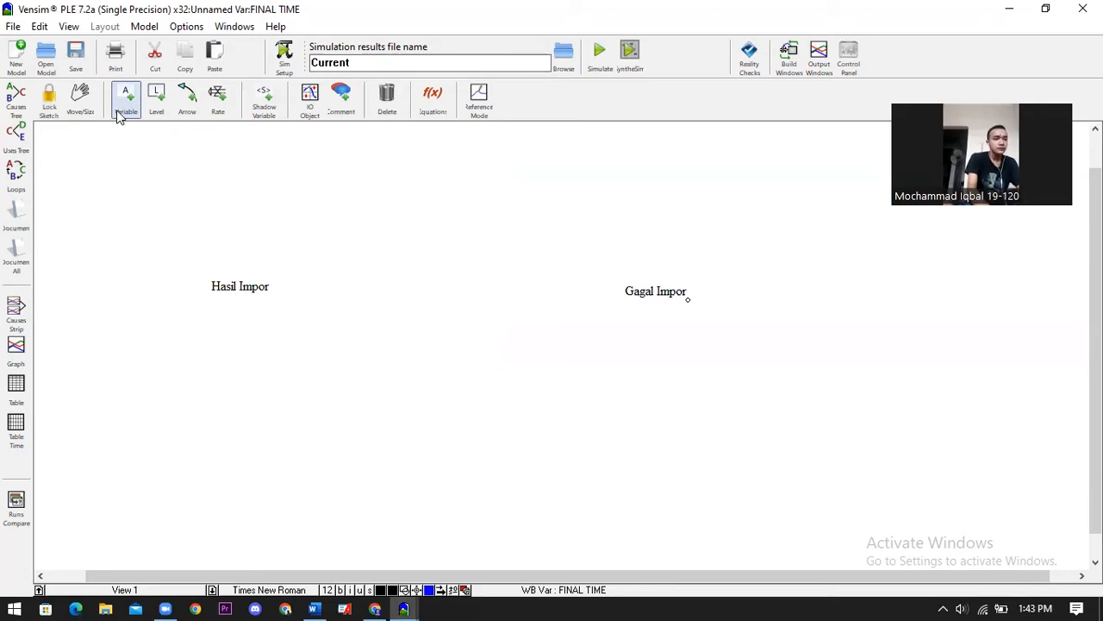
- Add a variable named "Ketersediaan Bahan Baku dari baja" just above Hasil Impor
left_click(270, 256)
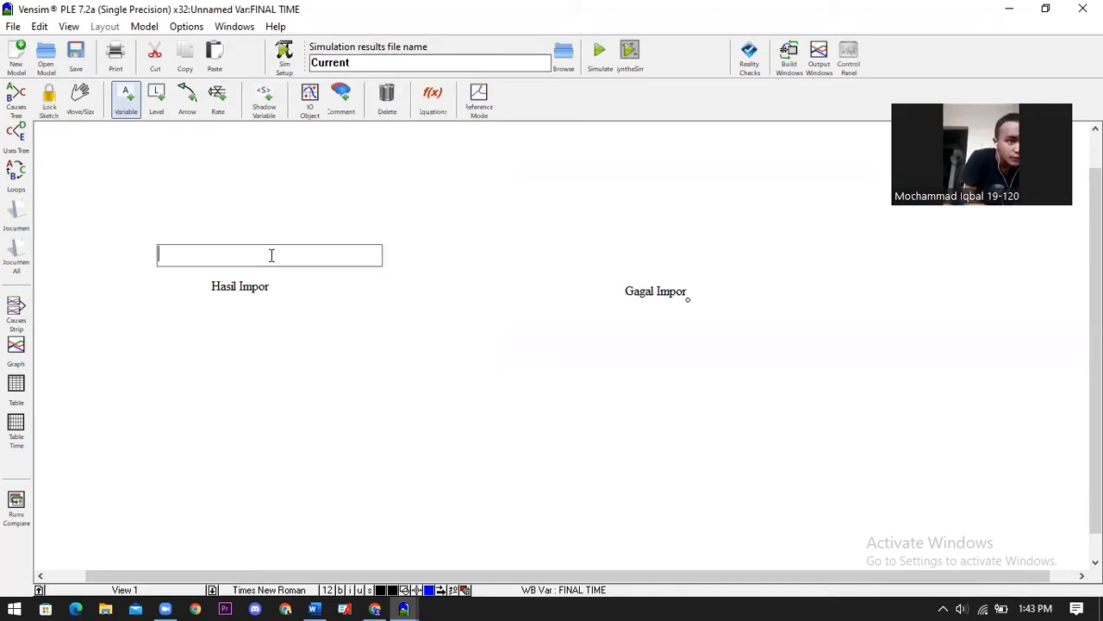
type("Kter")
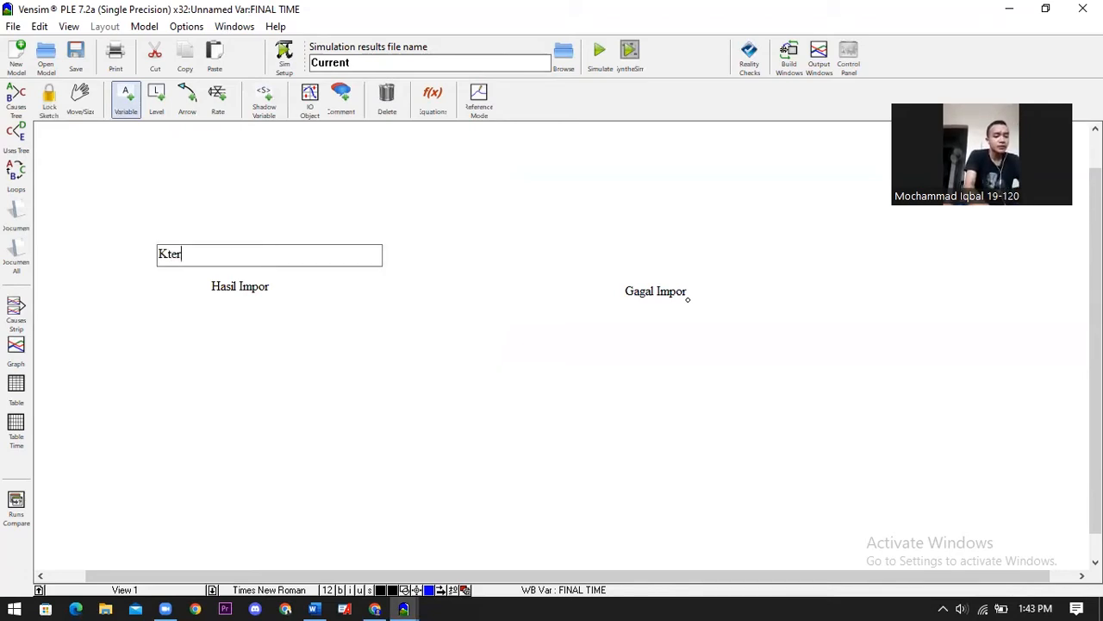
type("sediaan")
key("BackSpace")
key("BackSpace")
key("BackSpace")
key("BackSpace")
key("BackSpace")
key("BackSpace")
key("BackSpace")
key("BackSpace")
key("BackSpace")
key("BackSpace")
type("etersediaan b")
key("BackSpace")
type("Bhan")
key("BackSpace")
key("BackSpace")
key("BackSpace")
type("ahan Baku dari ba")
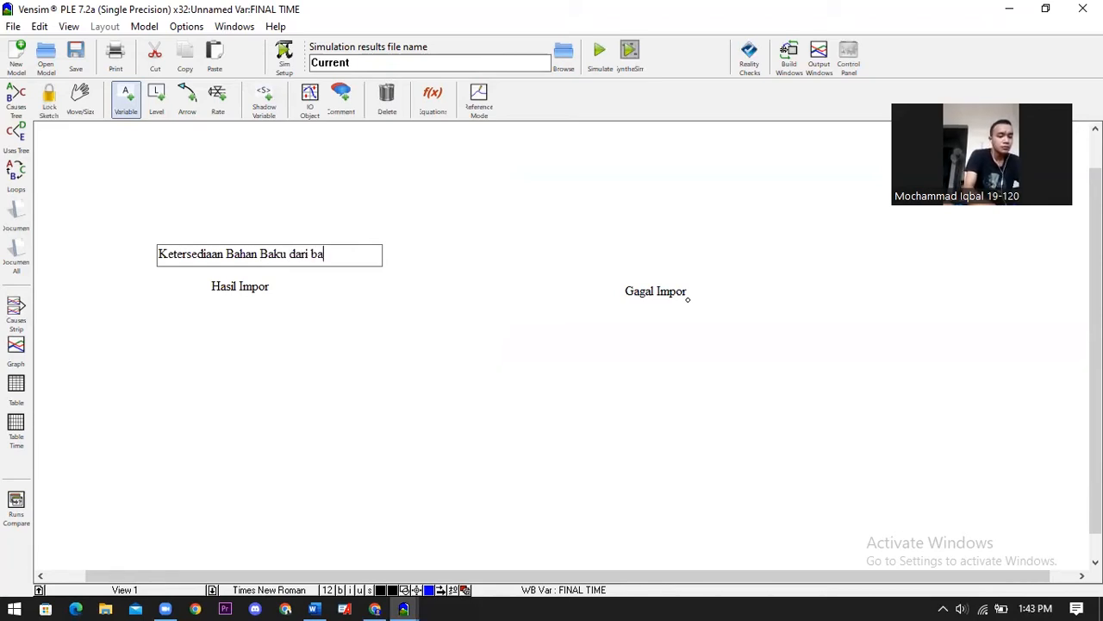
type("ja\\")
key("Return")
- Shorten the new variable's name to "Ketersediaan Bahan Baku" and move it below and midway between Hasil Impor and Gagal Impor
left_click(269, 253)
key("BackSpace")
key("BackSpace")
key("BackSpace")
key("BackSpace")
key("BackSpace")
key("BackSpace")
key("BackSpace")
key("BackSpace")
key("BackSpace")
key("BackSpace")
key("BackSpace")
key("Return")
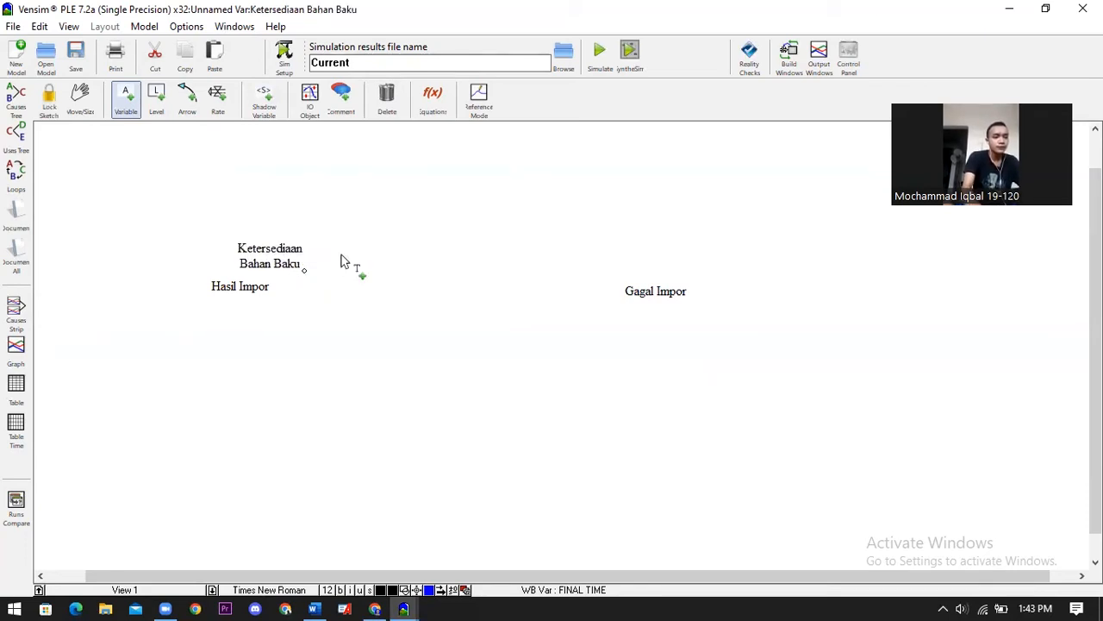
left_click_drag(290, 257, 462, 383)
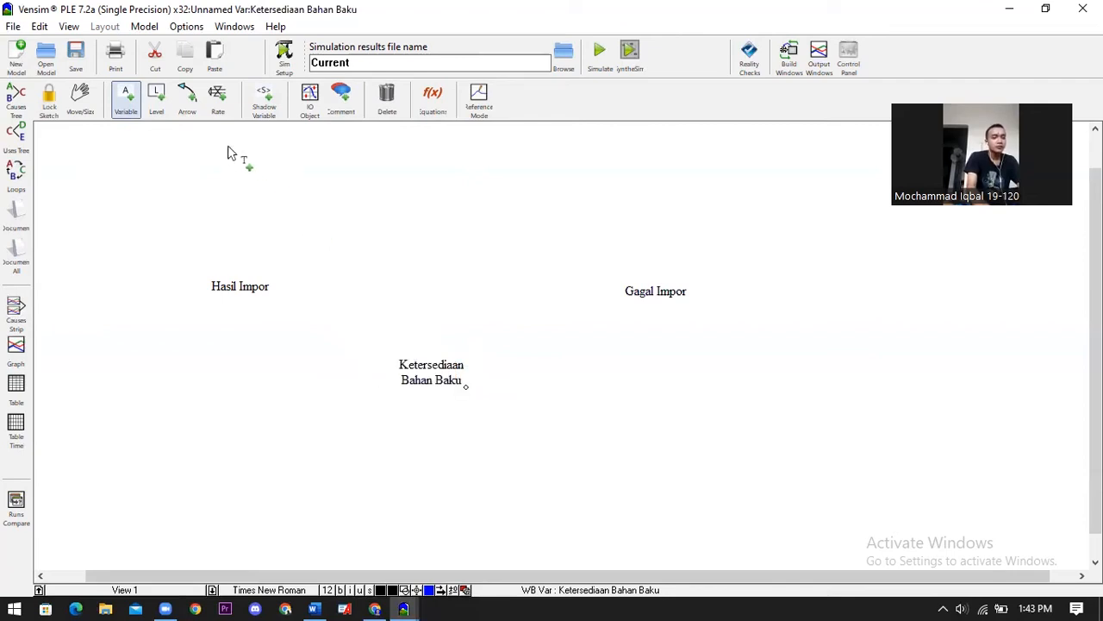
- Add a variable named "Jumlah Permintaan" and place it directly below Ketersediaan Bahan Baku
left_click(401, 251)
type("Jum")
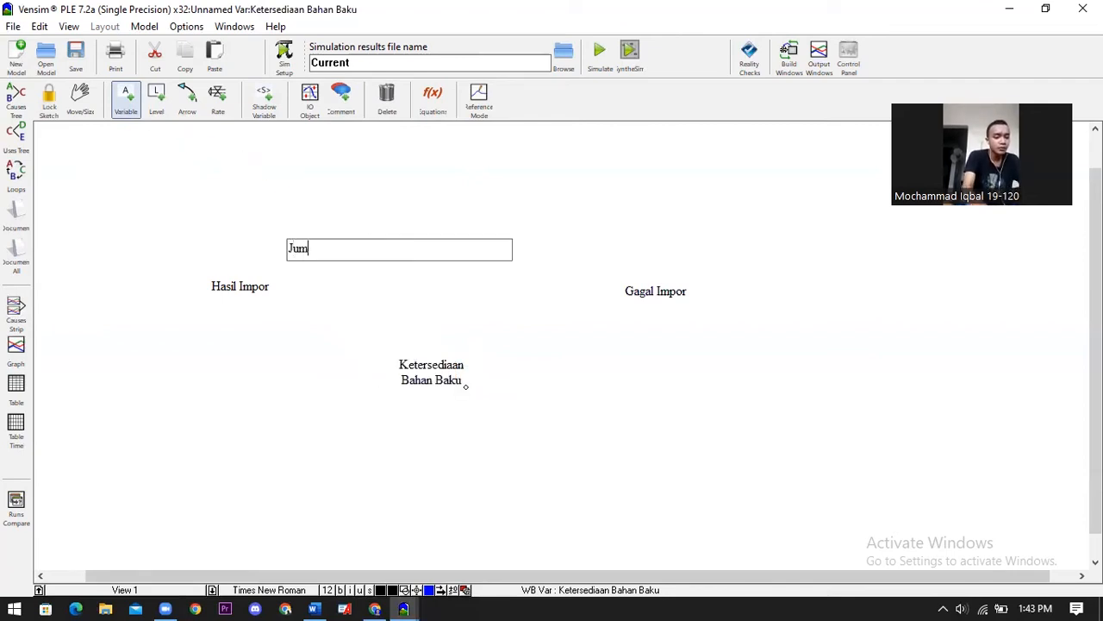
type("lah Pe")
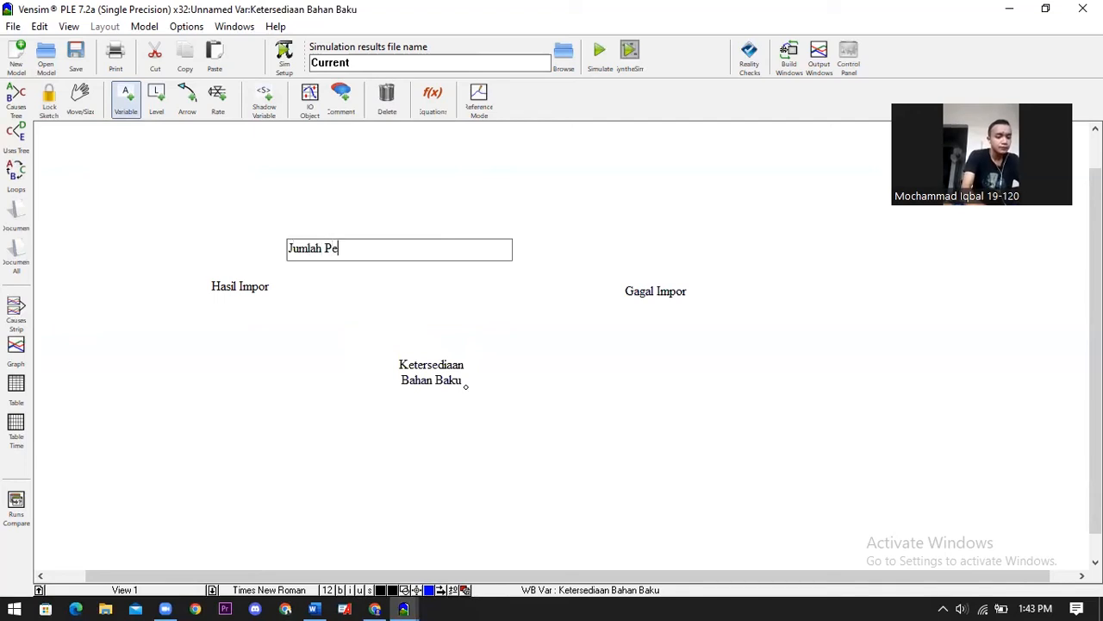
type("rmintaan")
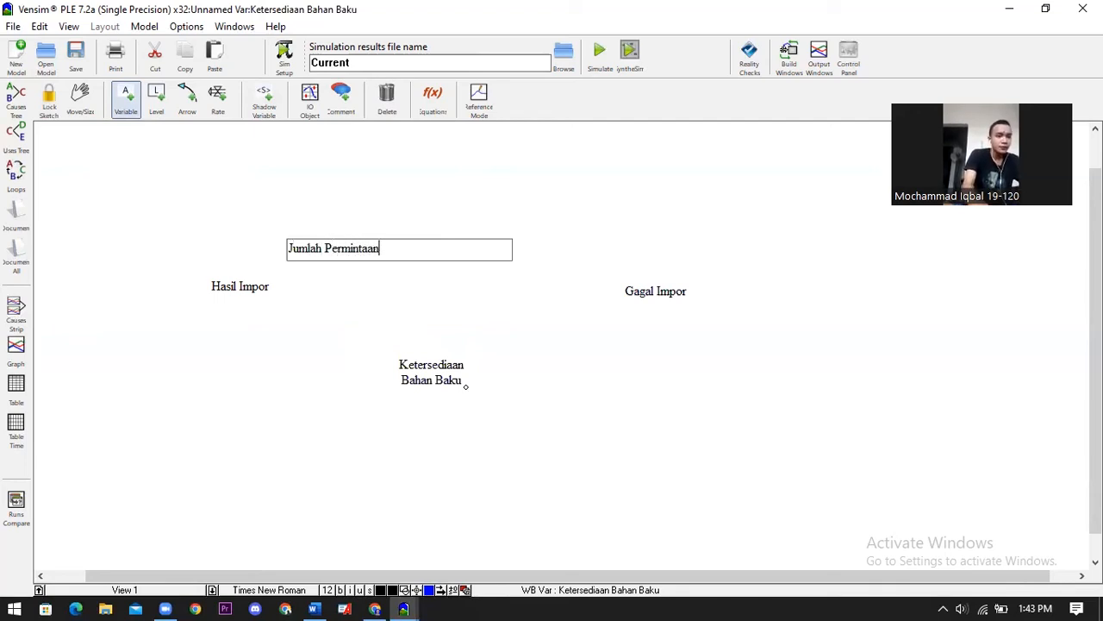
key("Return")
left_click(433, 439)
left_click_drag(434, 443, 430, 436)
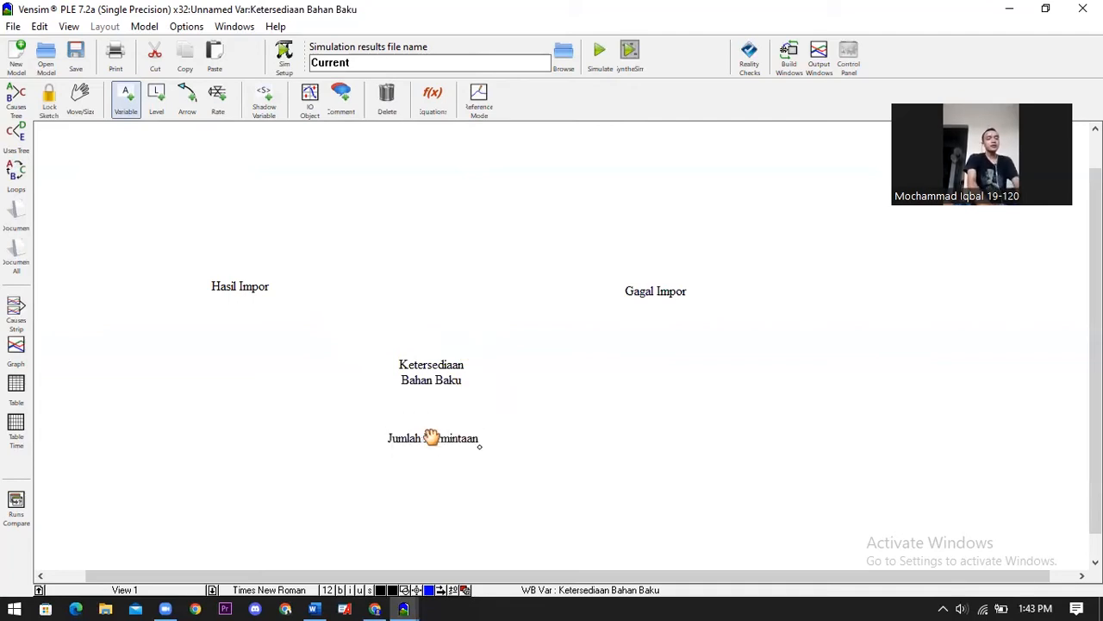
- Add a variable named "GDP" slightly above and to the left of Hasil Impor
left_click(206, 244)
type("GDP")
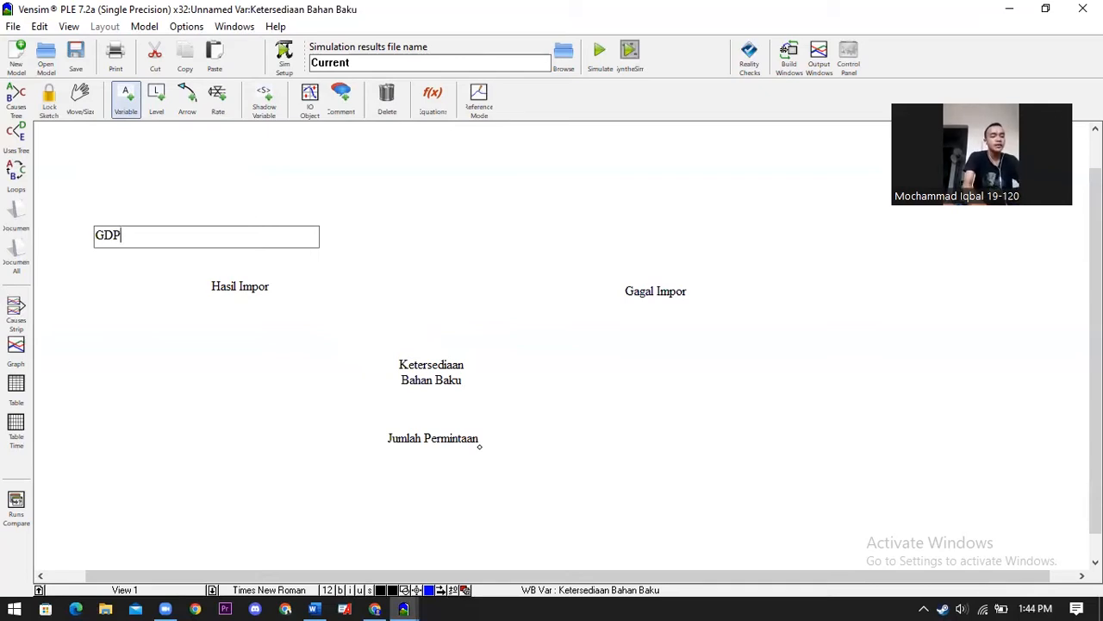
key("Return")
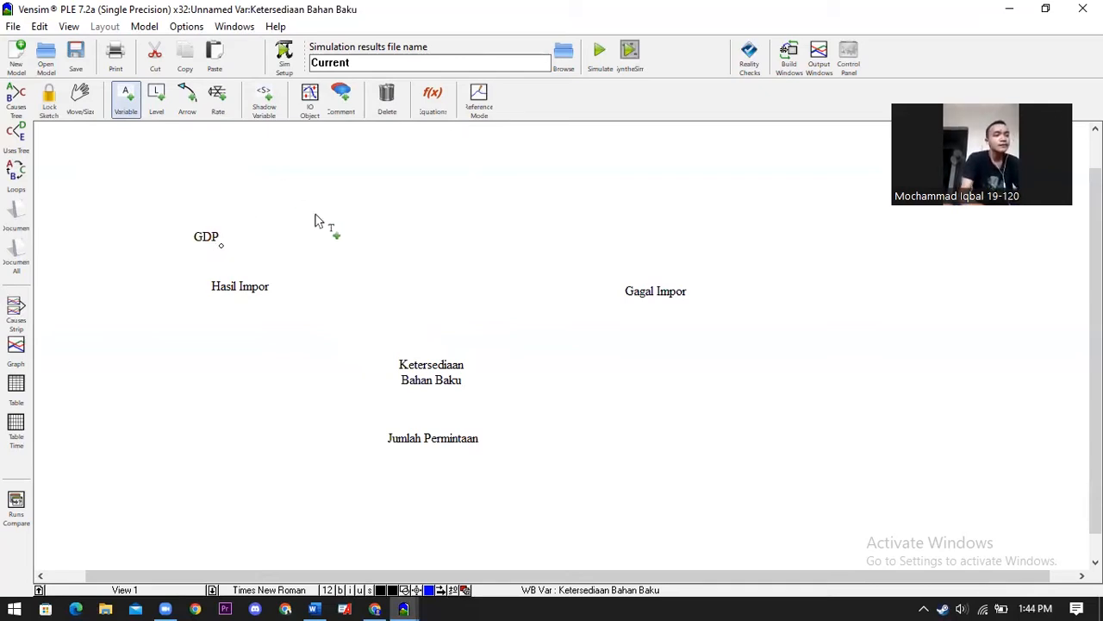
- Add a variable named "Dana impor" to the right of GDP, above Hasil Impor
left_click(298, 236)
type("dANA")
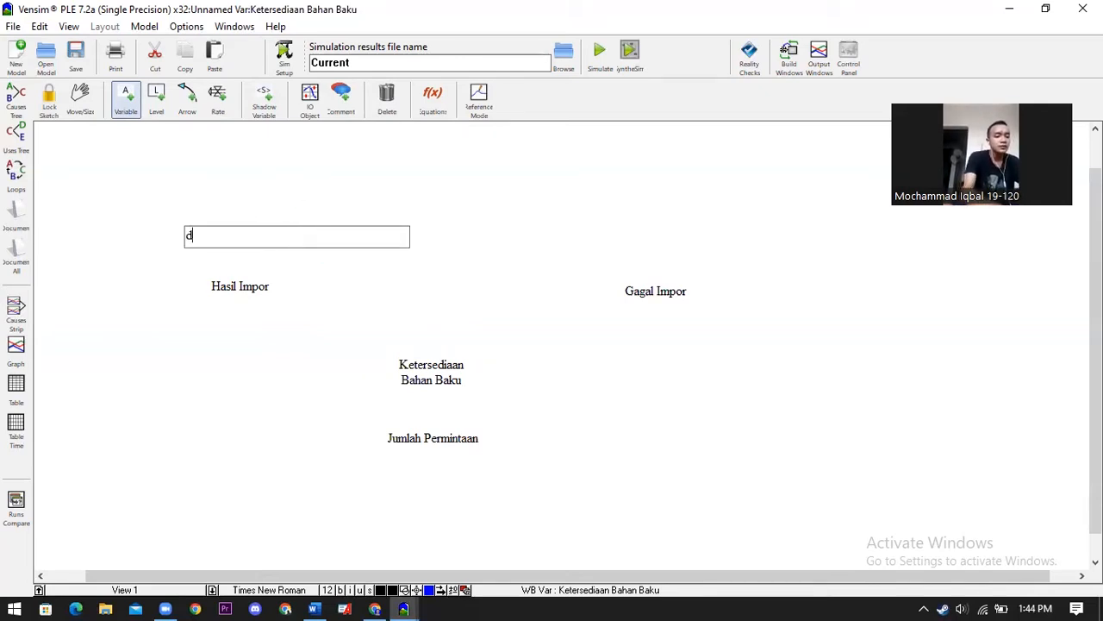
key("BackSpace")
key("BackSpace")
key("BackSpace")
key("BackSpace")
type("Dana Impor")
key("Return")
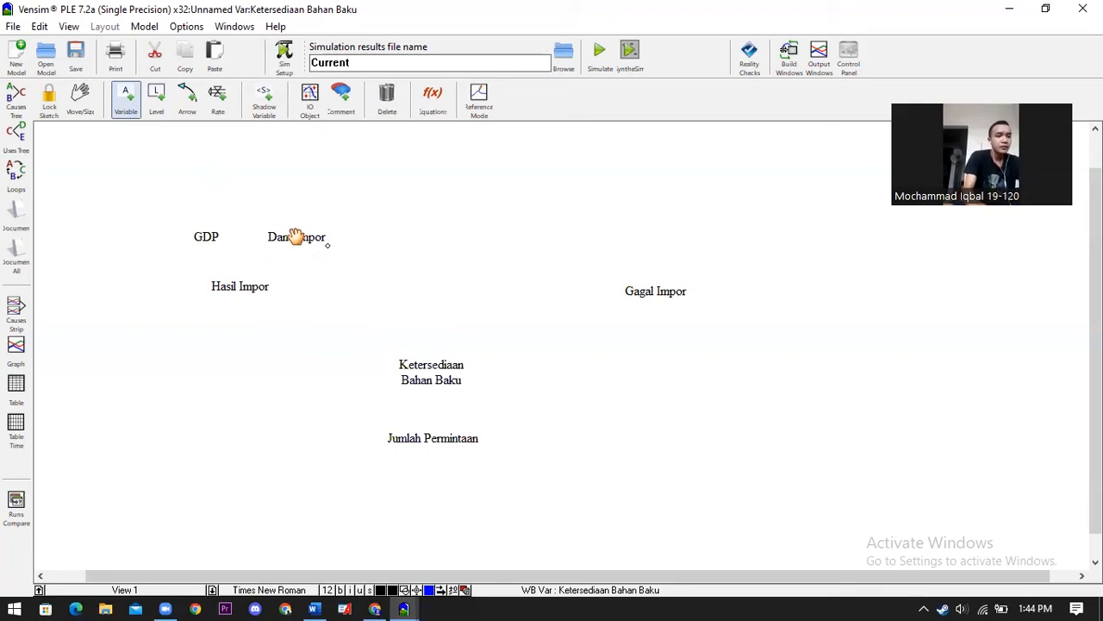
- Add a variable named "Kurs Negara" below and to the left of Hasil Impor, and spread GDP and Dana impor slightly farther apart
left_click(157, 328)
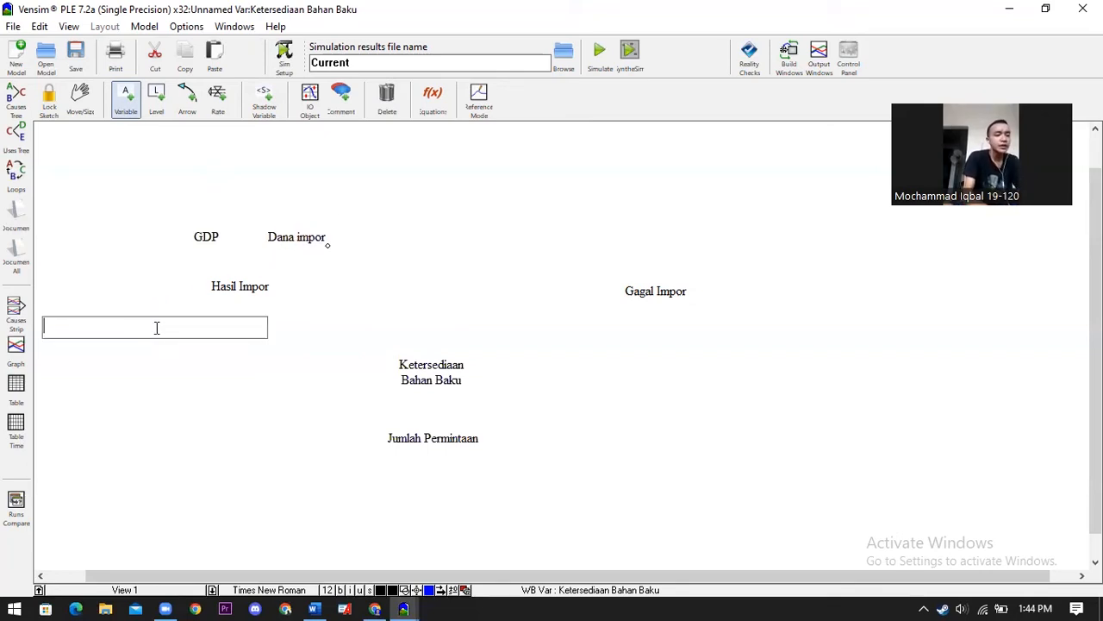
type("Kurs ")
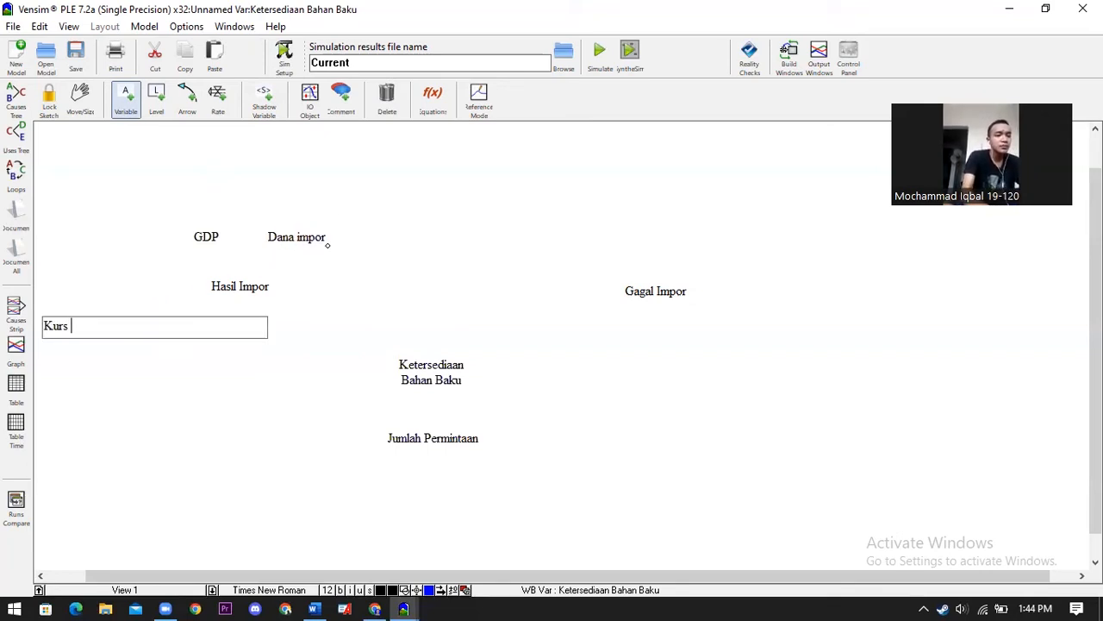
type("N")
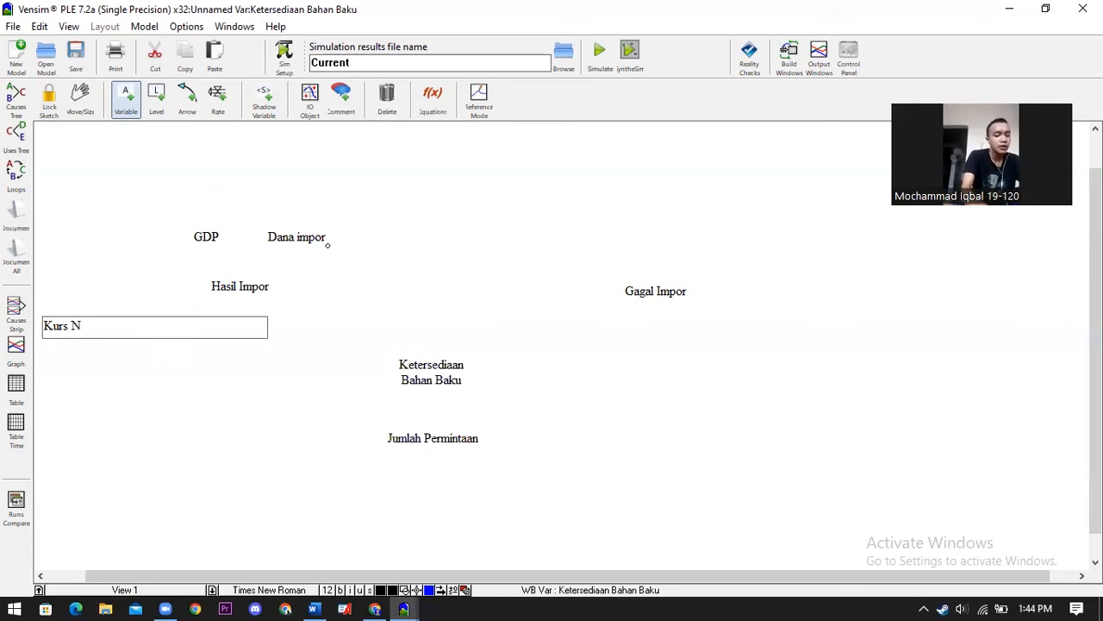
type("egara")
key("Return")
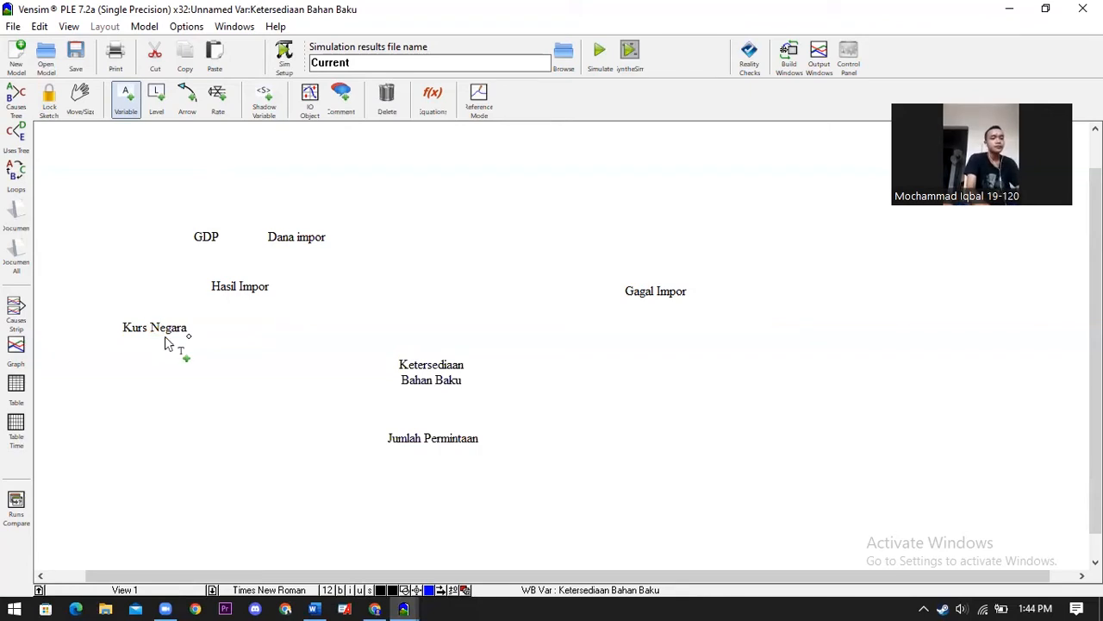
left_click_drag(163, 328, 179, 342)
mouse_move(206, 239)
left_mouse_down()
mouse_move(212, 255)
mouse_move(189, 241)
left_mouse_up()
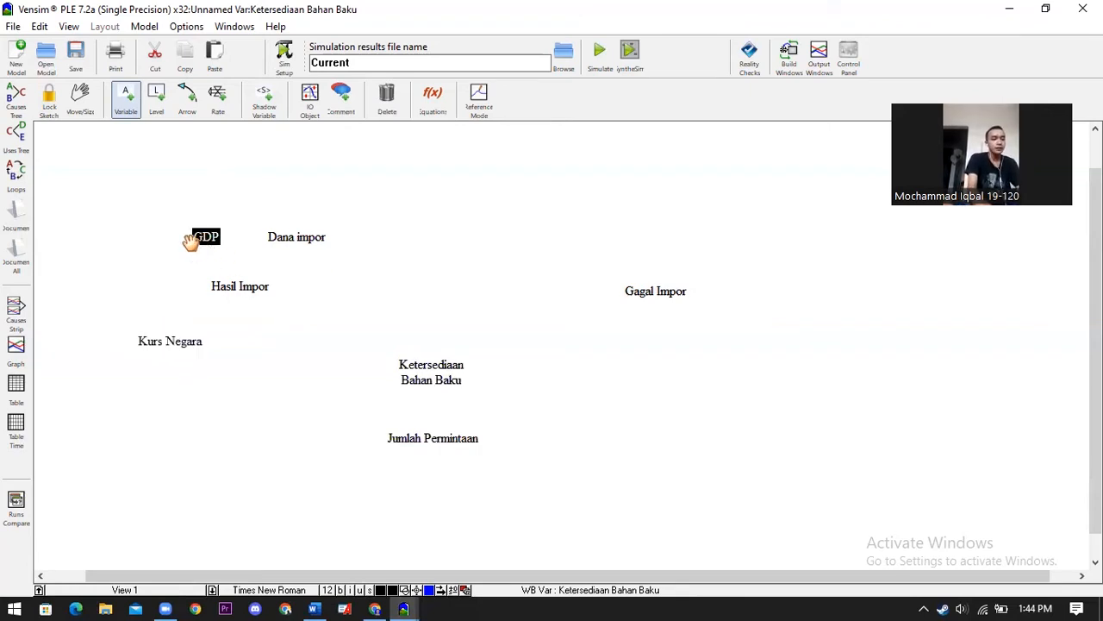
left_click_drag(299, 236, 304, 237)
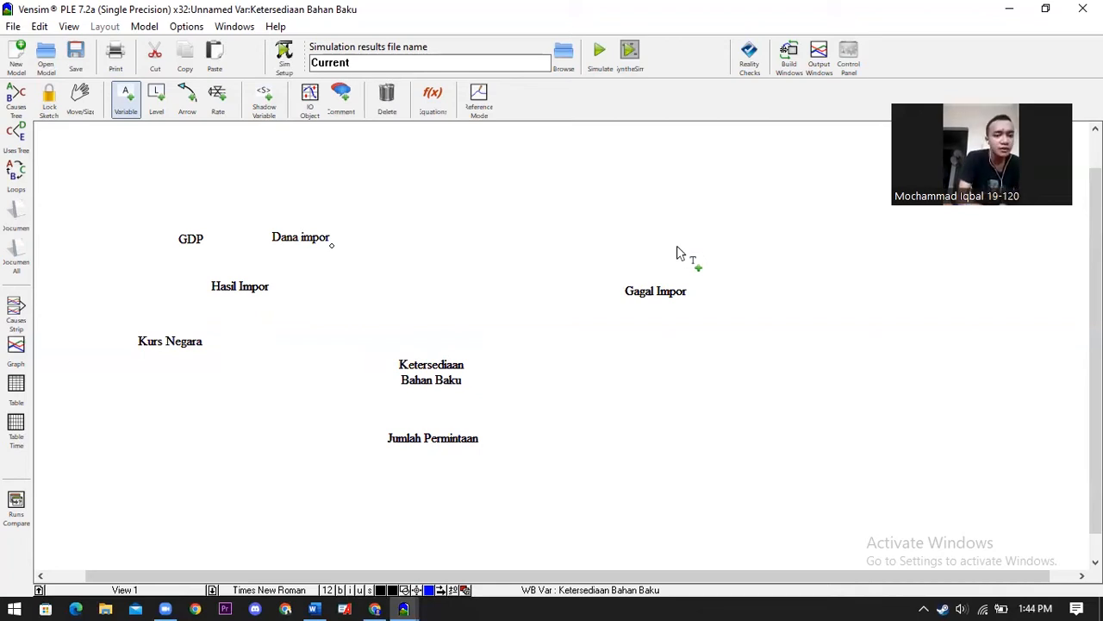
- Add a variable named "Cuaca Buruk" just above Gagal Impor
left_click(641, 236)
type("C")
type("aua")
key("BackSpace")
key("BackSpace")
key("BackSpace")
type("uaca Buruk")
key("Return")
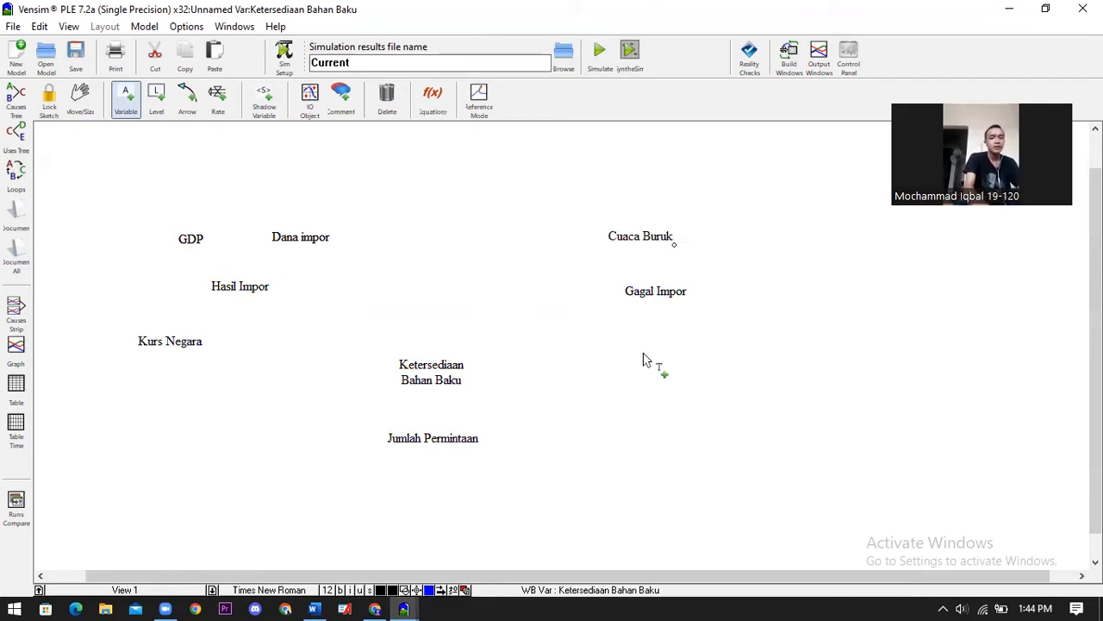
- Add a variable named "Produk Cacat" and place it just below Gagal Impor
left_click(629, 347)
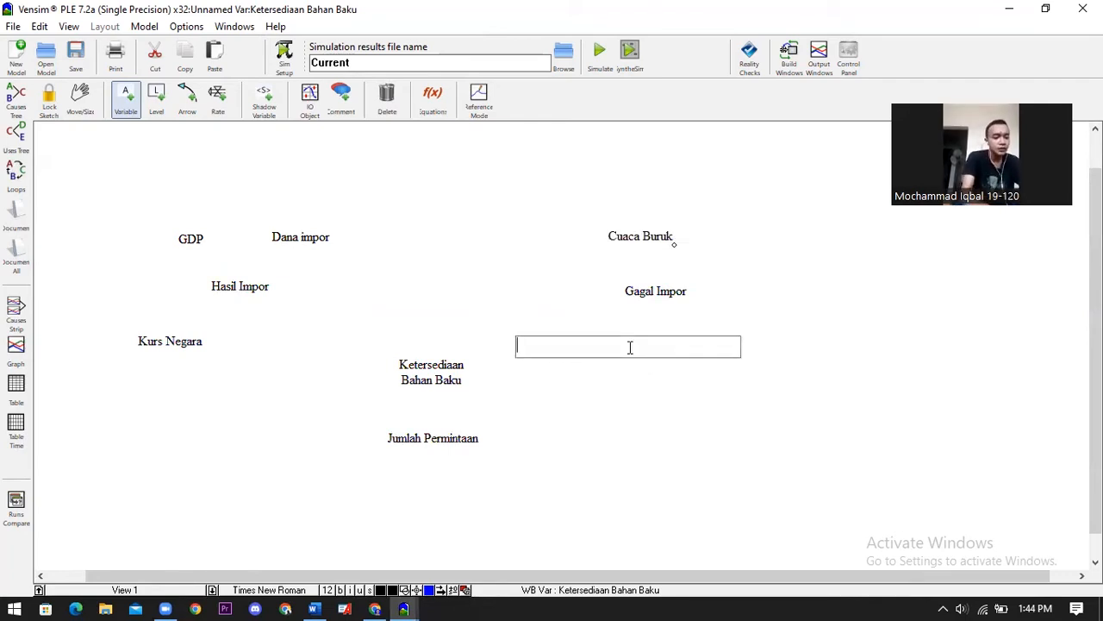
type("Produ")
type("k Cacat")
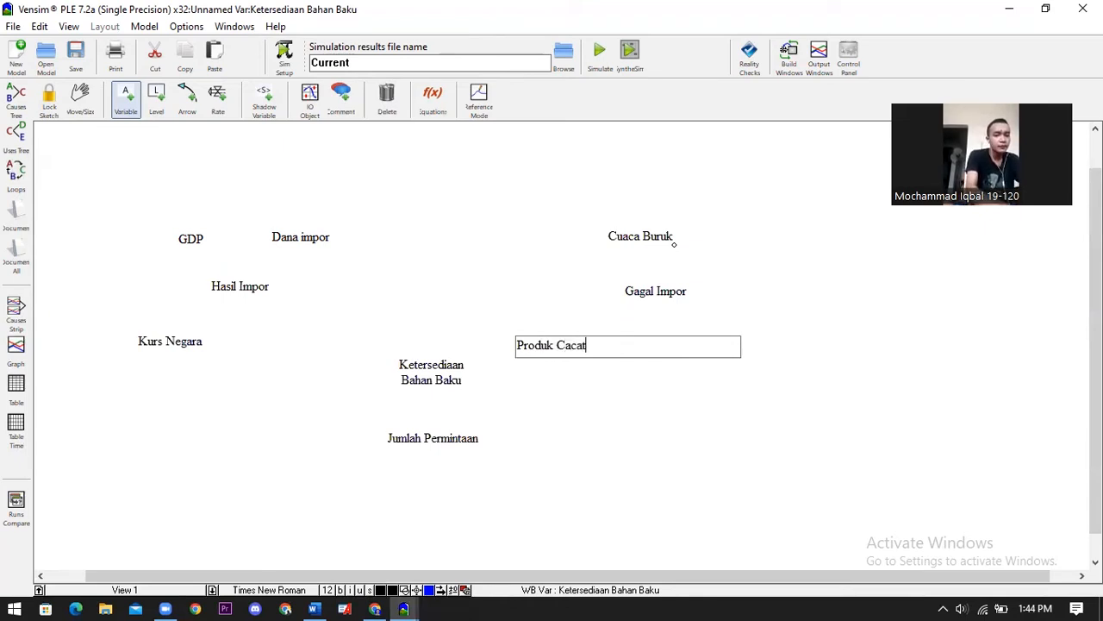
key("Return")
left_click_drag(633, 352, 674, 349)
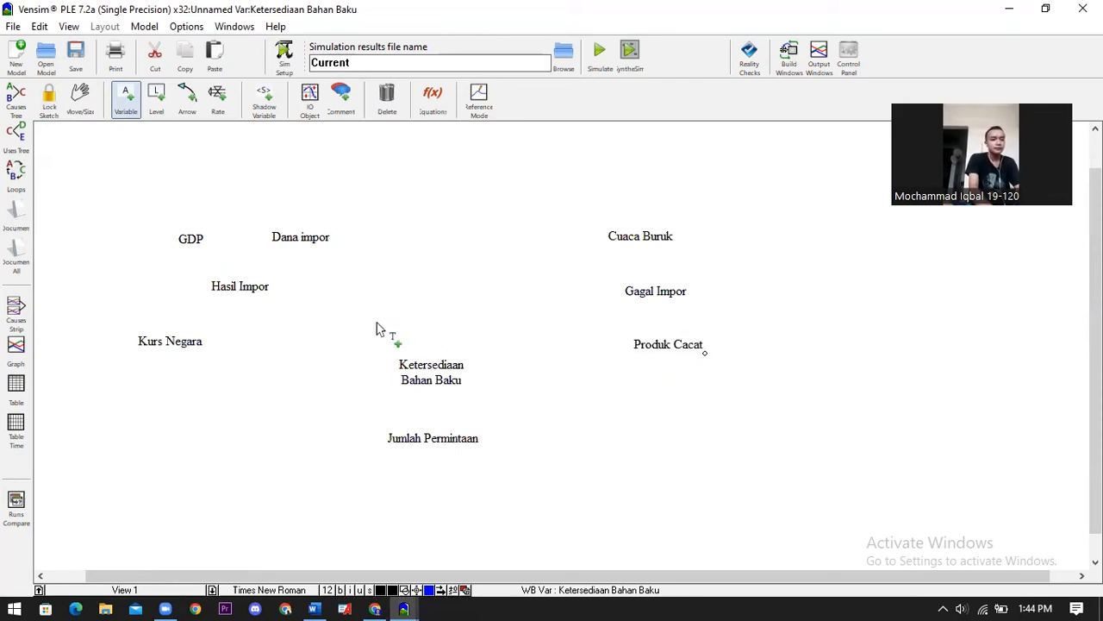
- Shift Ketersediaan Bahan Baku slightly up and left, and align Jumlah Permintaan directly beneath it
left_click(423, 372)
left_click_drag(416, 368, 406, 356)
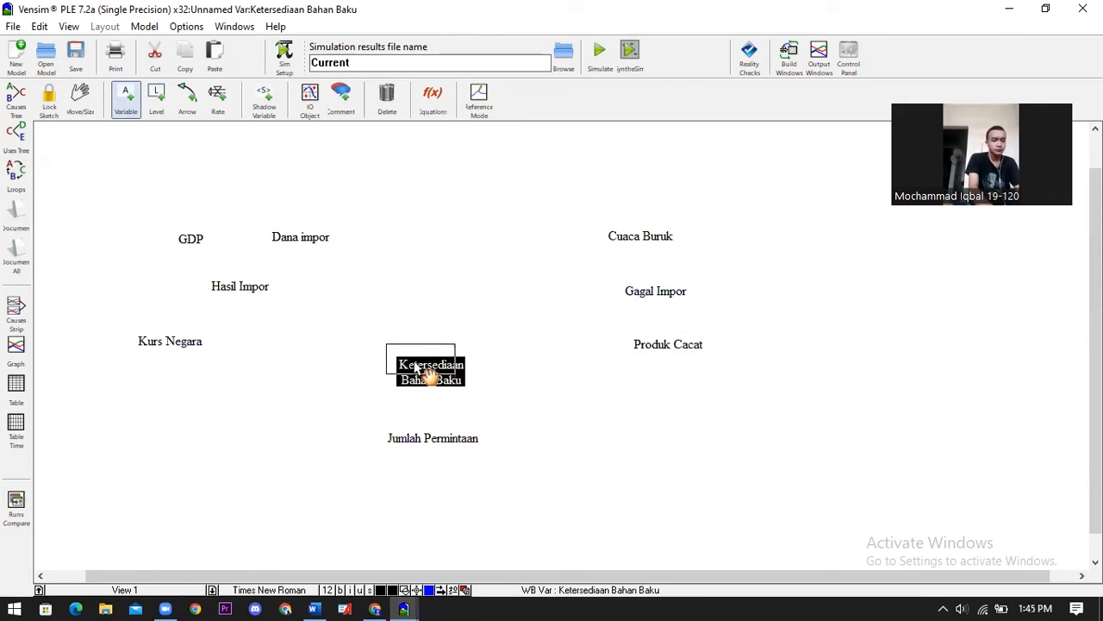
left_click(420, 435)
left_click_drag(415, 442, 405, 441)
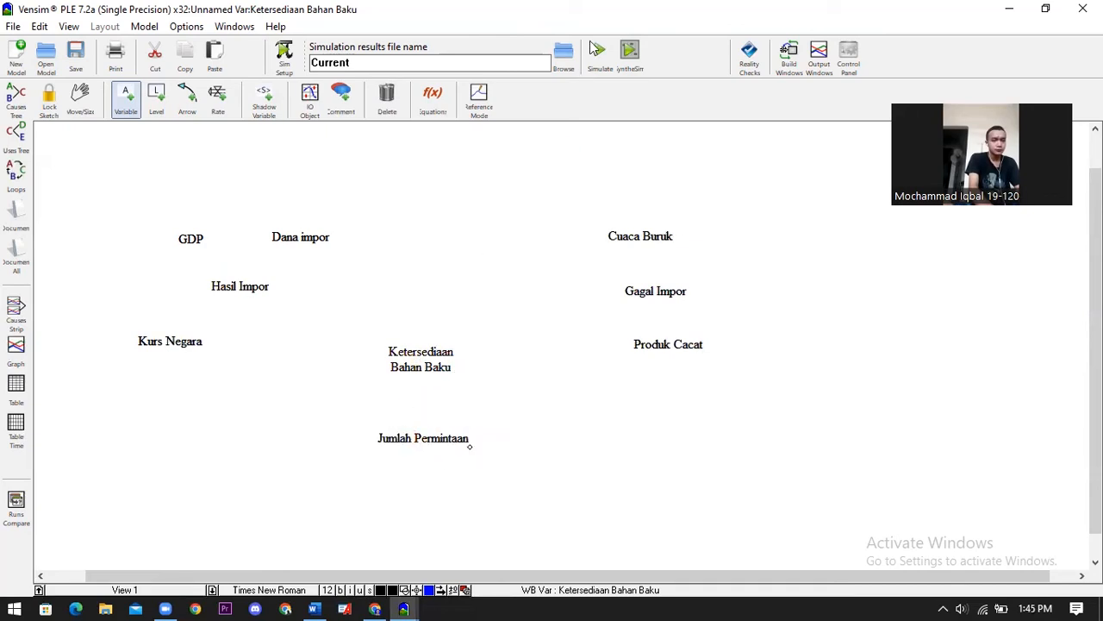
left_click(589, 41)
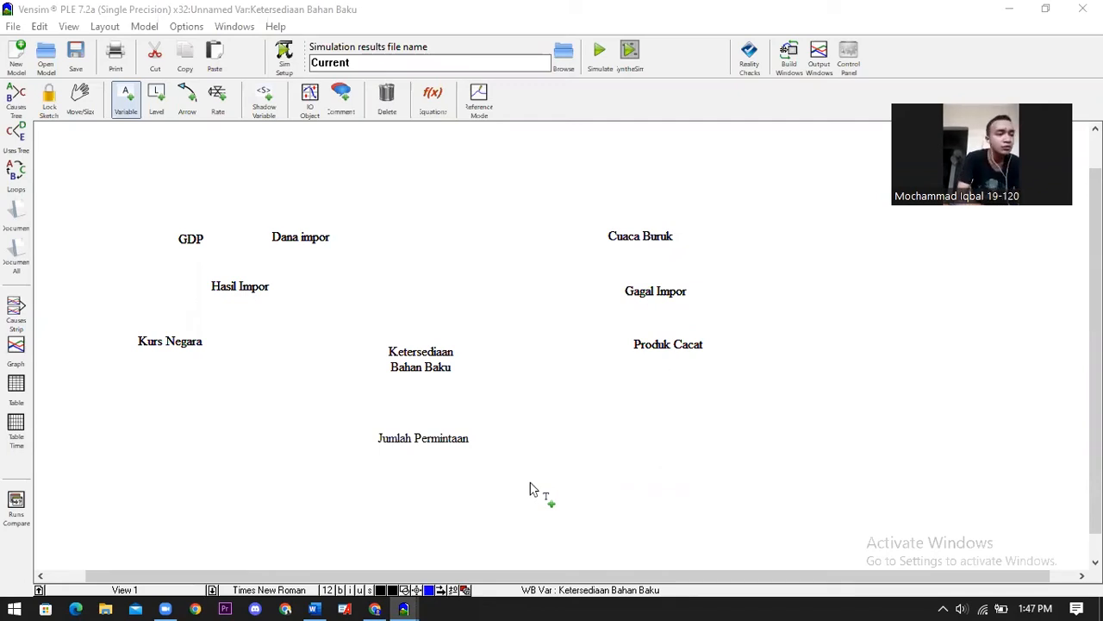
- Add the variables "Peningkatan Permintaan" to the left and "Penurunan Permintaan" to the right of Jumlah Permintaan, with clear space between them
left_click(301, 444)
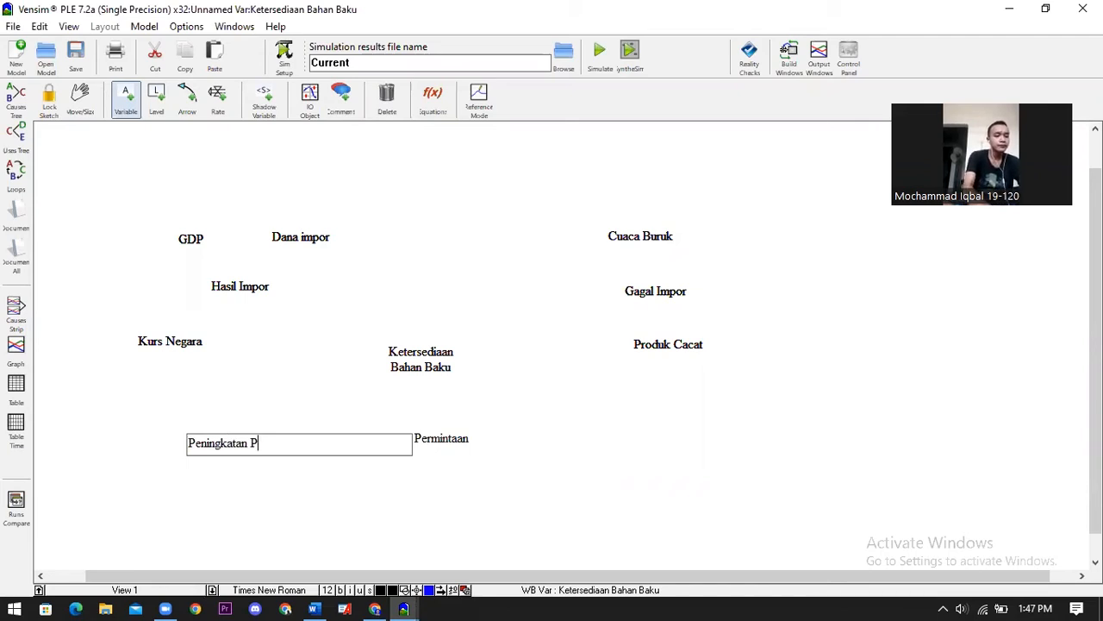
type("Peningkatan Permintaan")
key("Return")
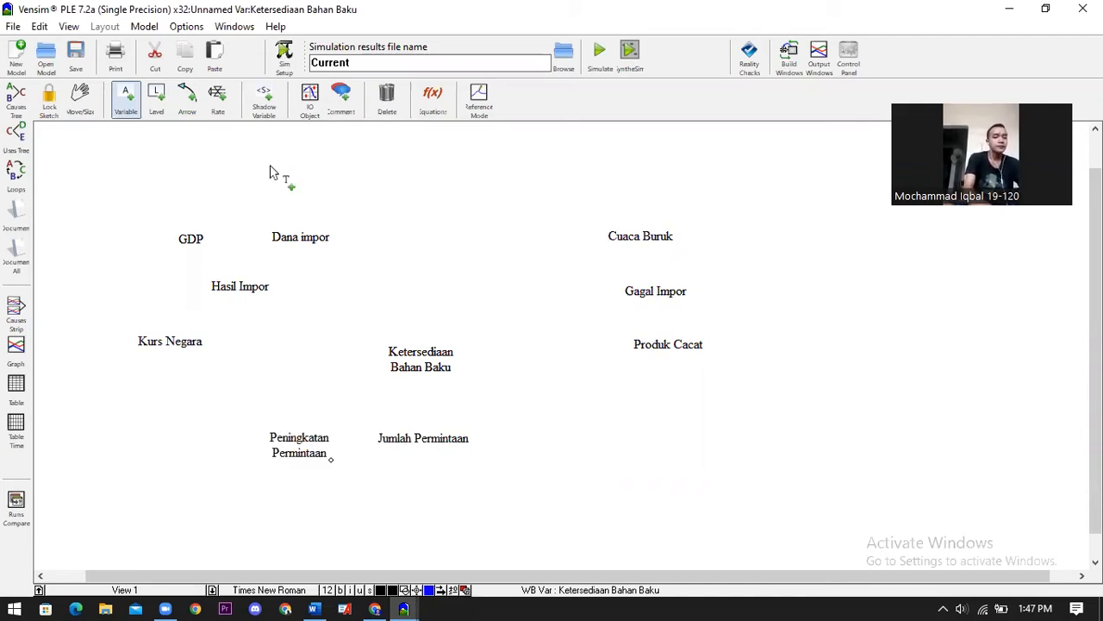
left_click(510, 438)
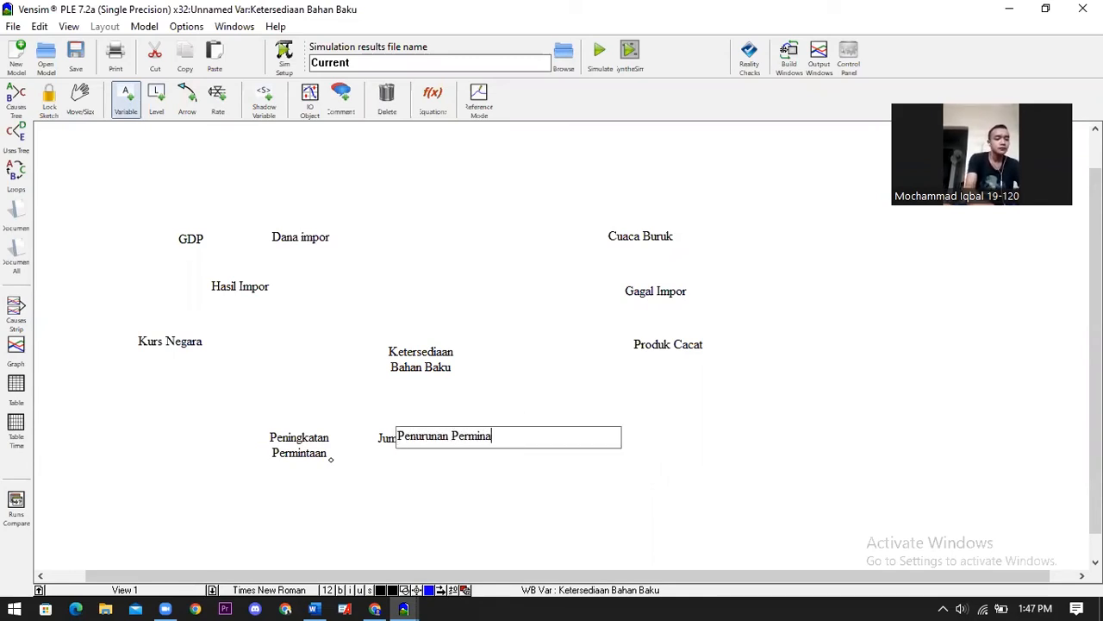
key("Return")
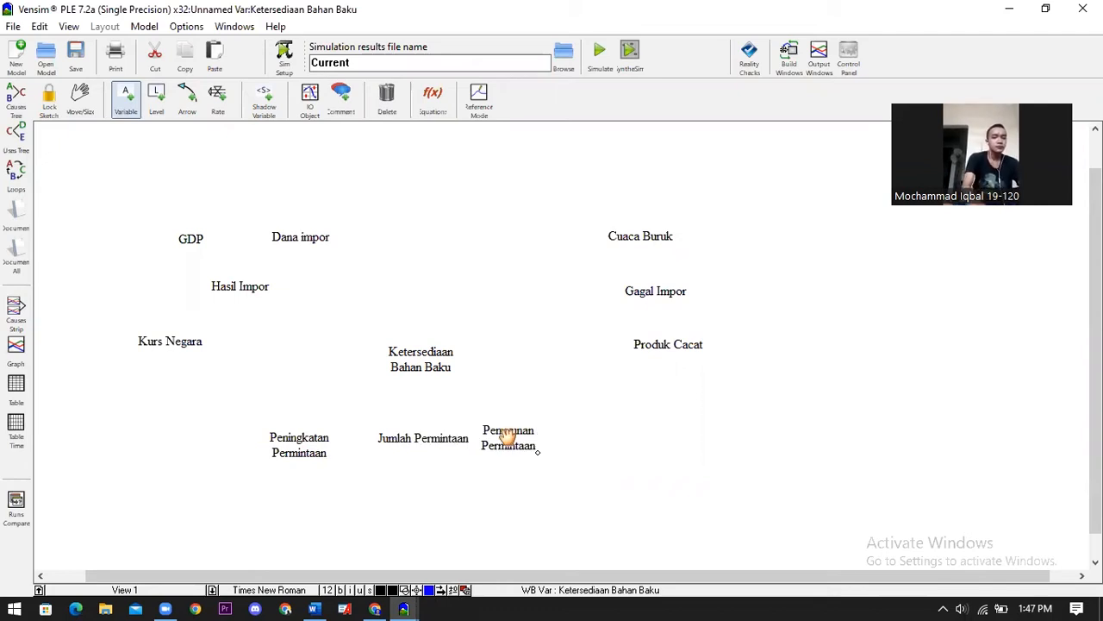
left_click_drag(518, 441, 571, 454)
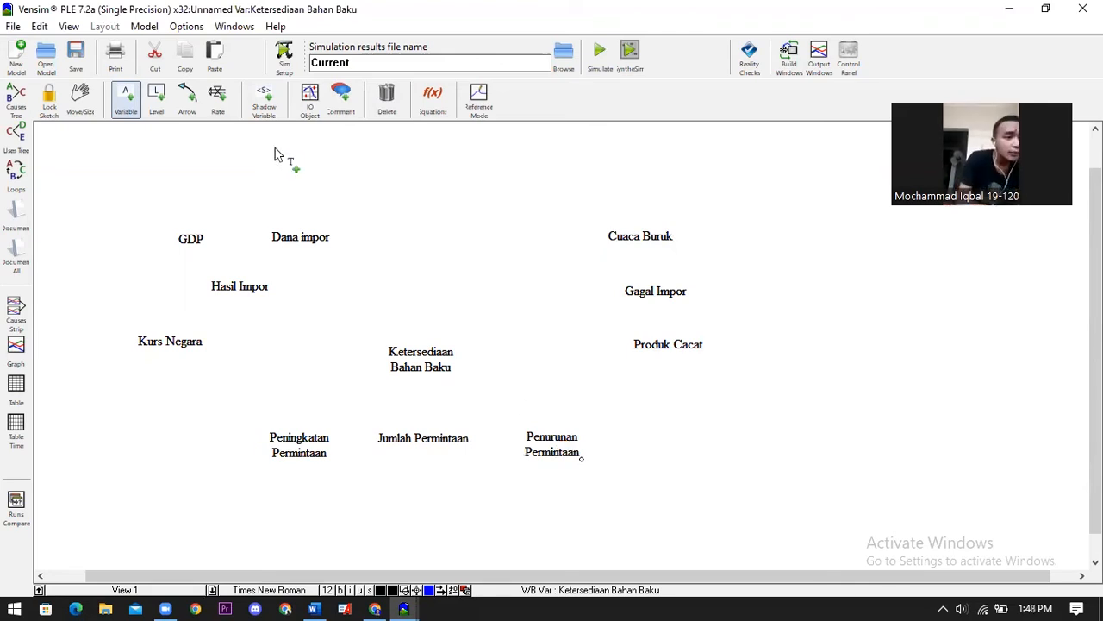
- Draw causal arrows from Dana impor, GDP and Kurs Negara to Hasil Impor
left_click(189, 103)
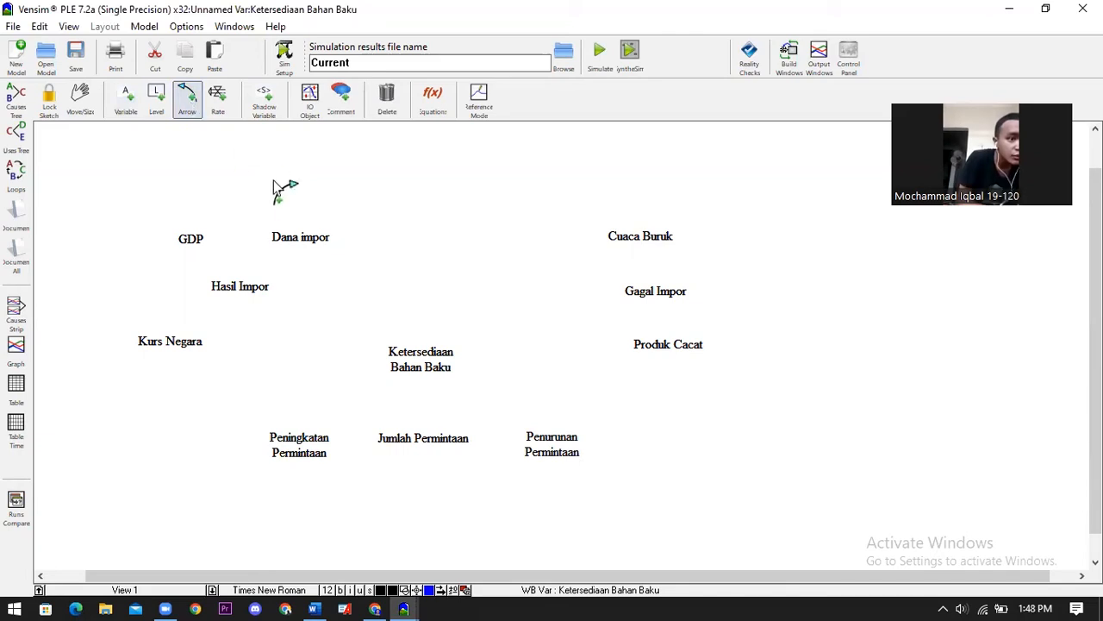
left_click(300, 242)
left_click(242, 290)
left_click(197, 243)
left_click(231, 283)
left_click(177, 352)
left_click(230, 298)
- Draw causal arrows from Cuaca Buruk and Produk Cacat to Gagal Impor
left_click(652, 241)
left_click(663, 298)
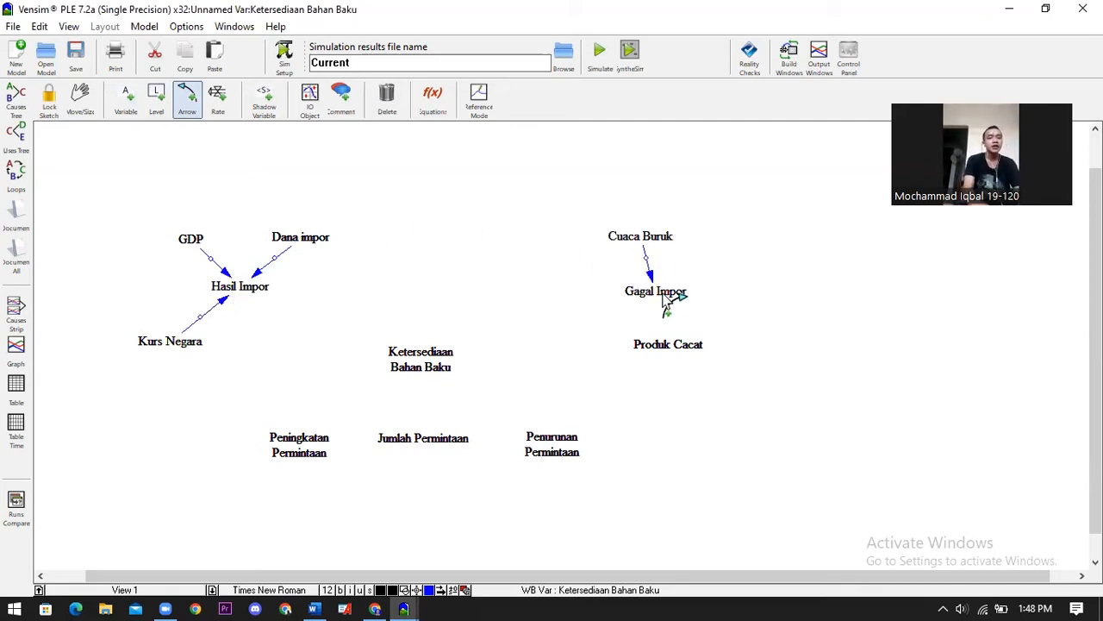
left_click(653, 338)
left_click(666, 296)
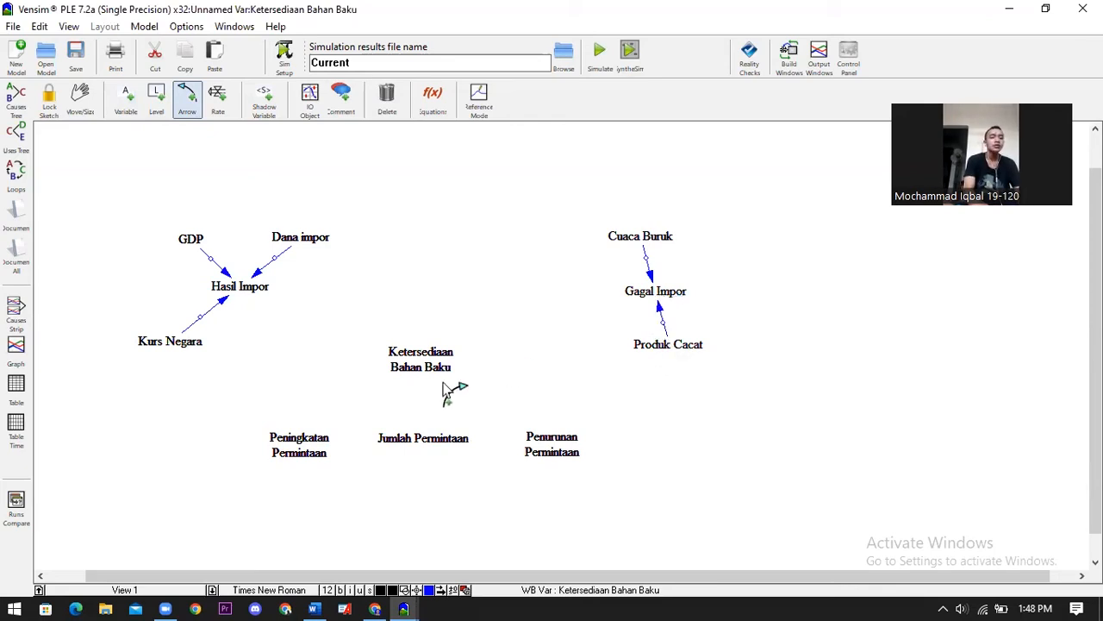
- Draw causal arrows from Peningkatan Permintaan and Penurunan Permintaan to Jumlah Permintaan
left_click(299, 446)
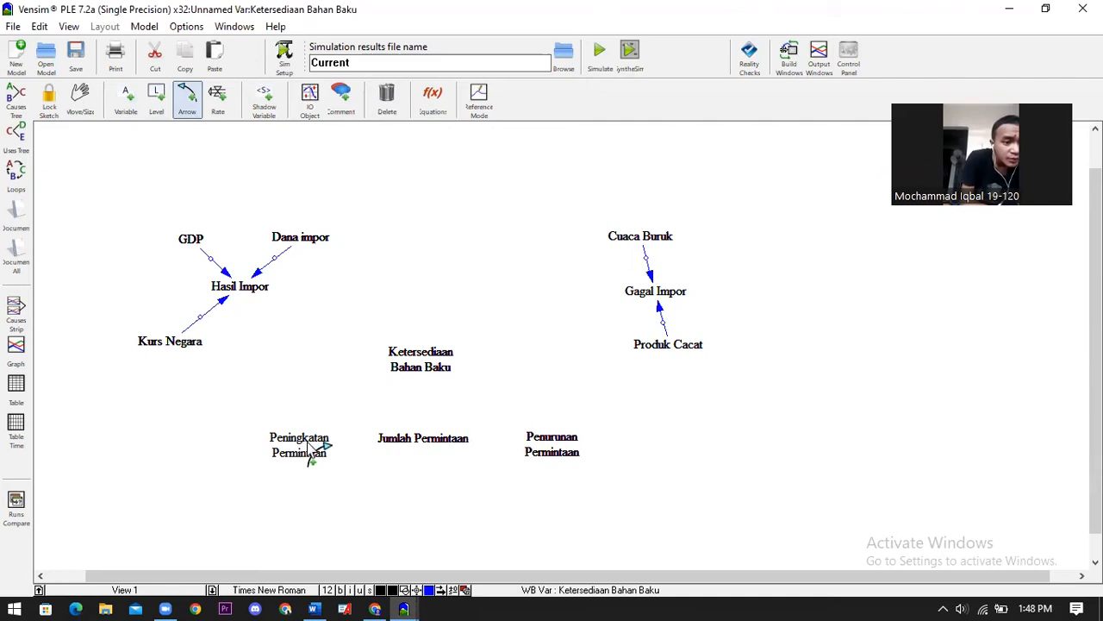
left_click(395, 446)
left_click(549, 456)
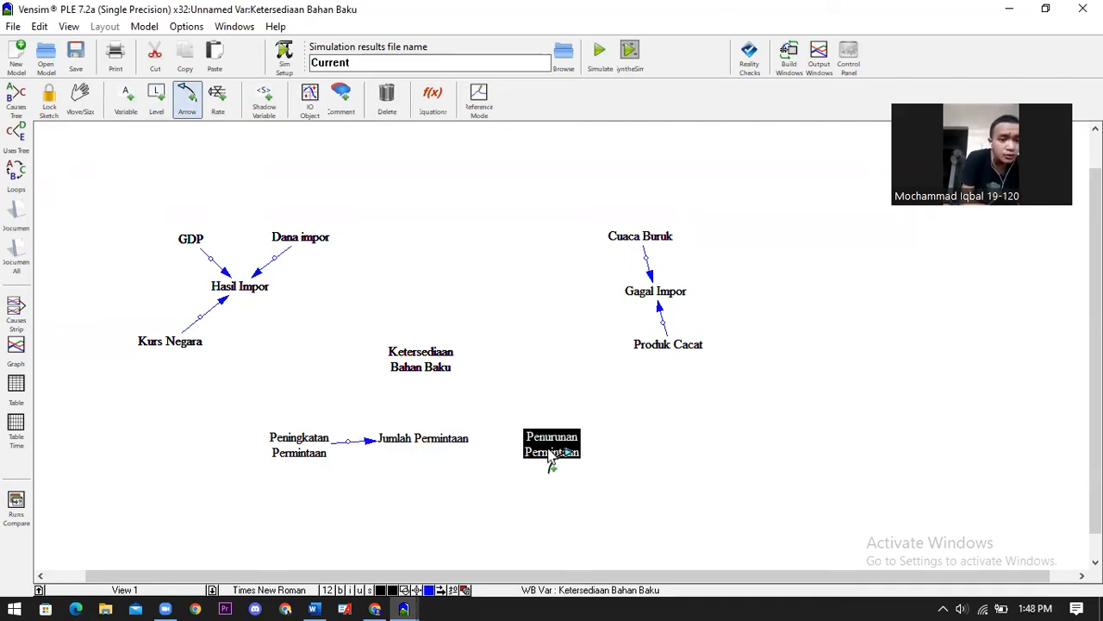
left_click(463, 441)
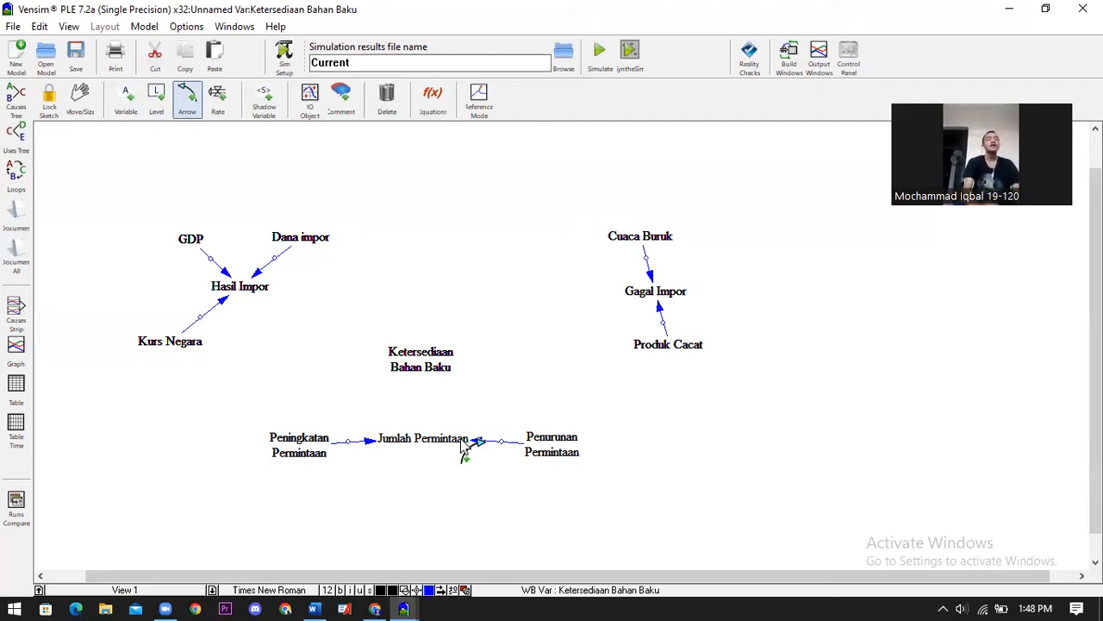
- Draw arrows from Gagal Impor to Hasil Impor, and from both Hasil Impor and Jumlah Permintaan to Ketersediaan Bahan Baku
left_click(645, 297)
left_click(250, 296)
left_click(250, 297)
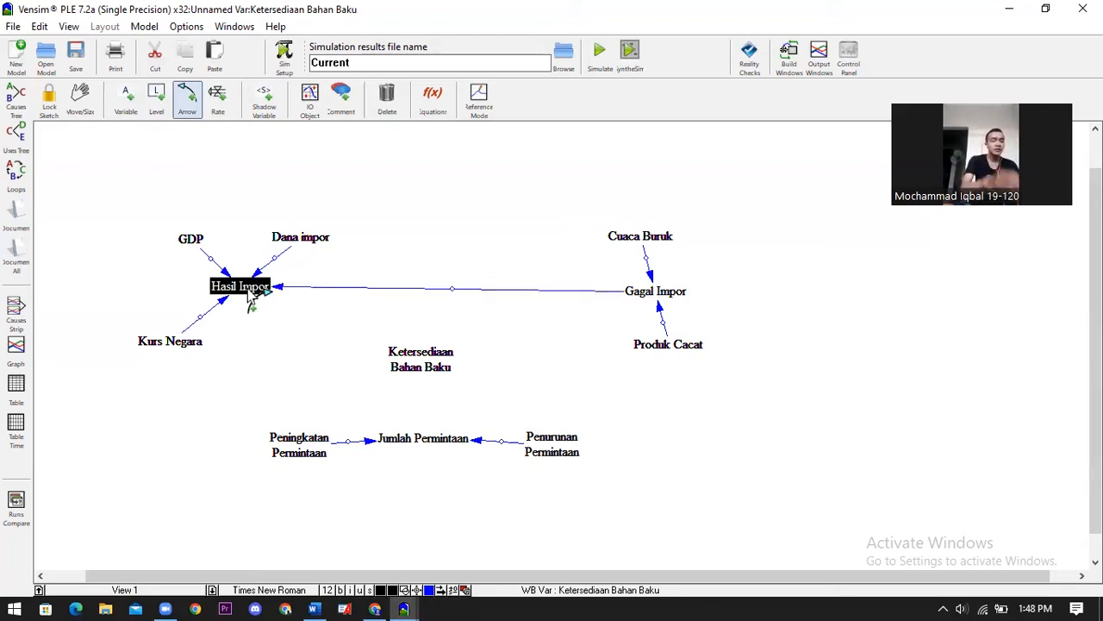
left_click(410, 369)
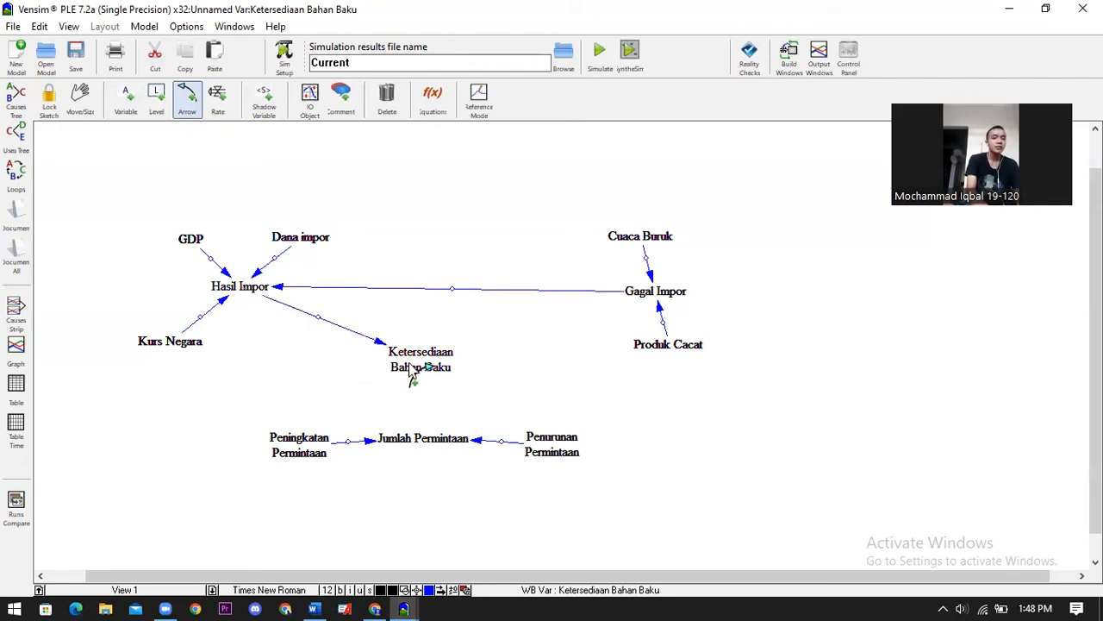
left_click(414, 441)
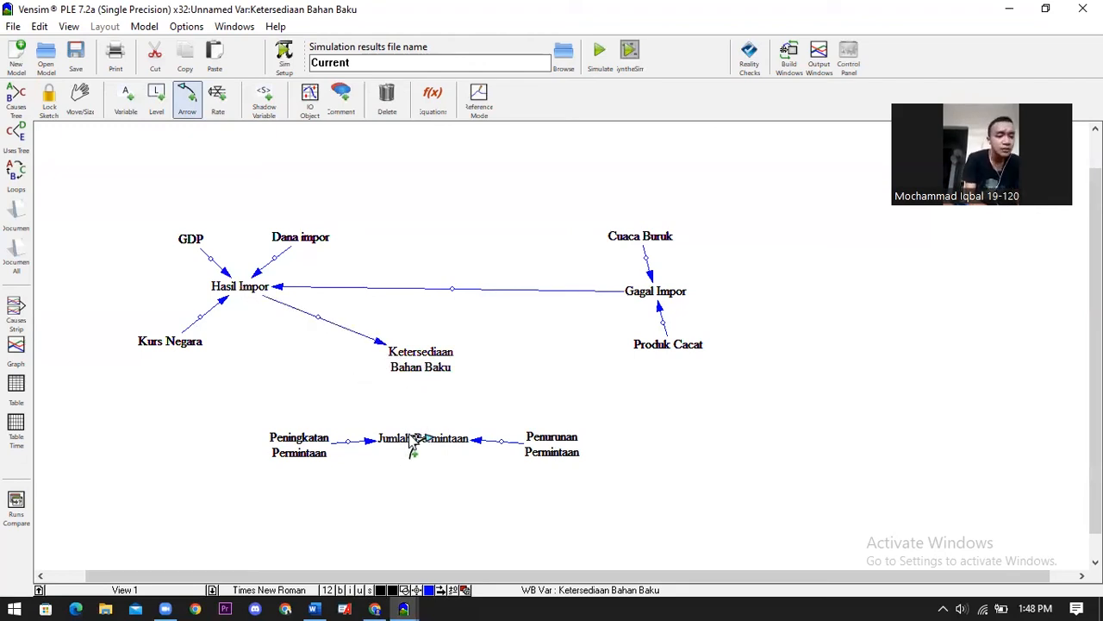
left_click(427, 372)
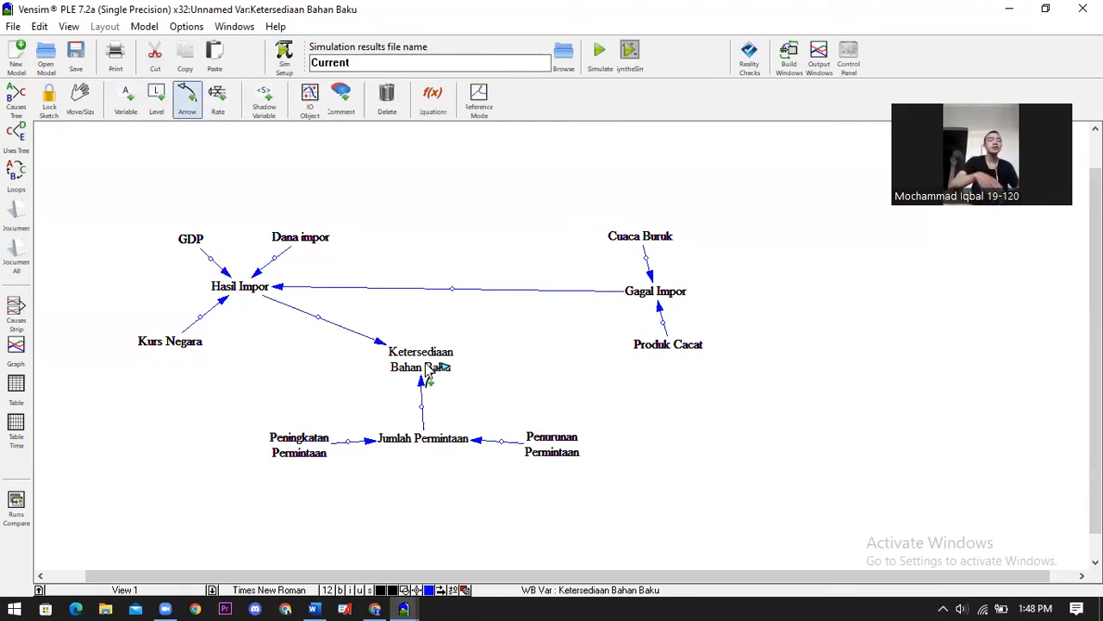
- Undo the last three arrows linking Gagal Impor, Hasil Impor, Jumlah Permintaan and Ketersediaan Bahan Baku
left_click(221, 274)
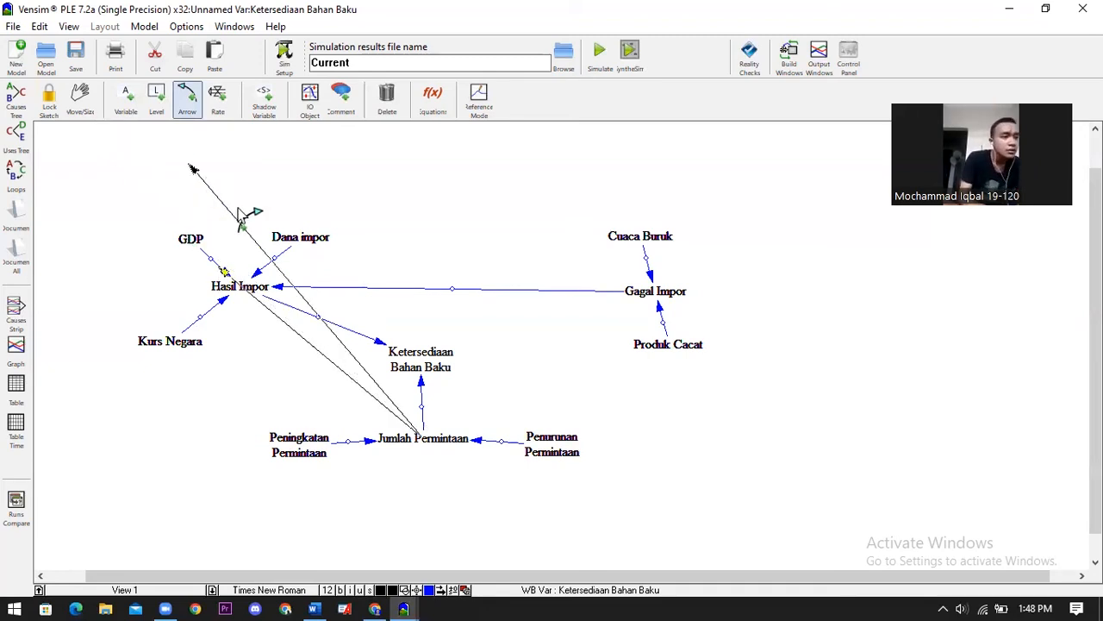
key("ctrl+z")
left_click(413, 441)
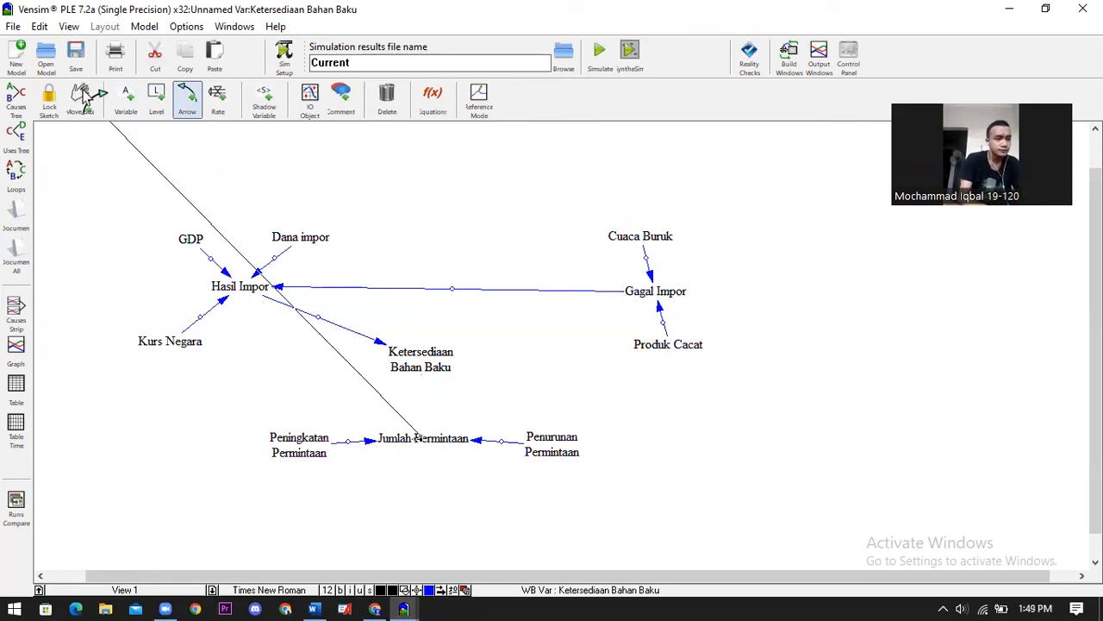
key("ctrl+z")
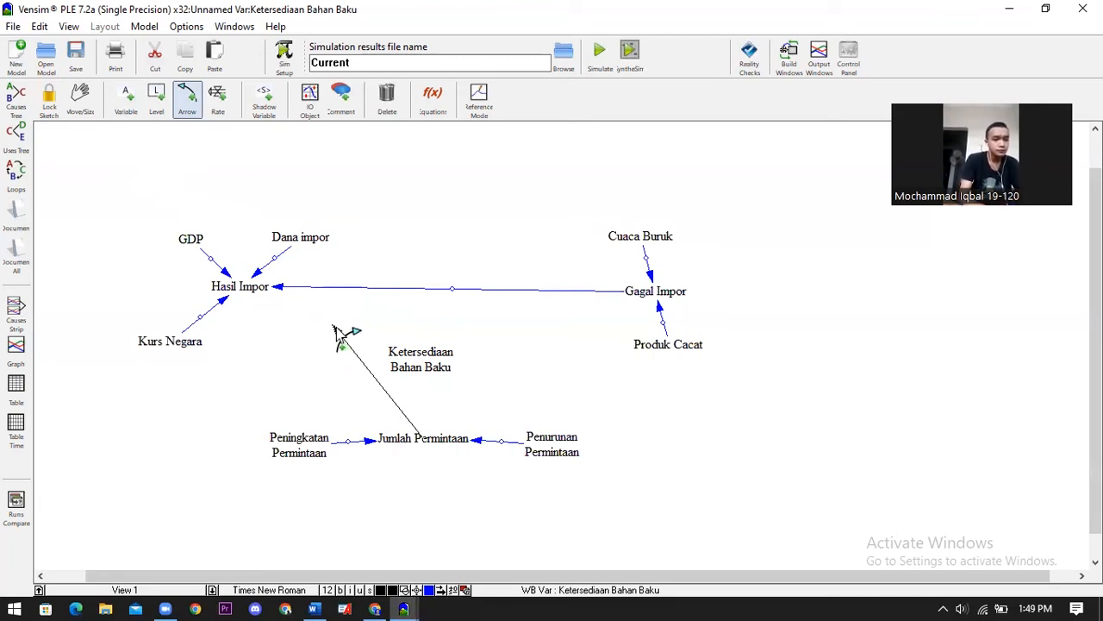
key("ctrl+z")
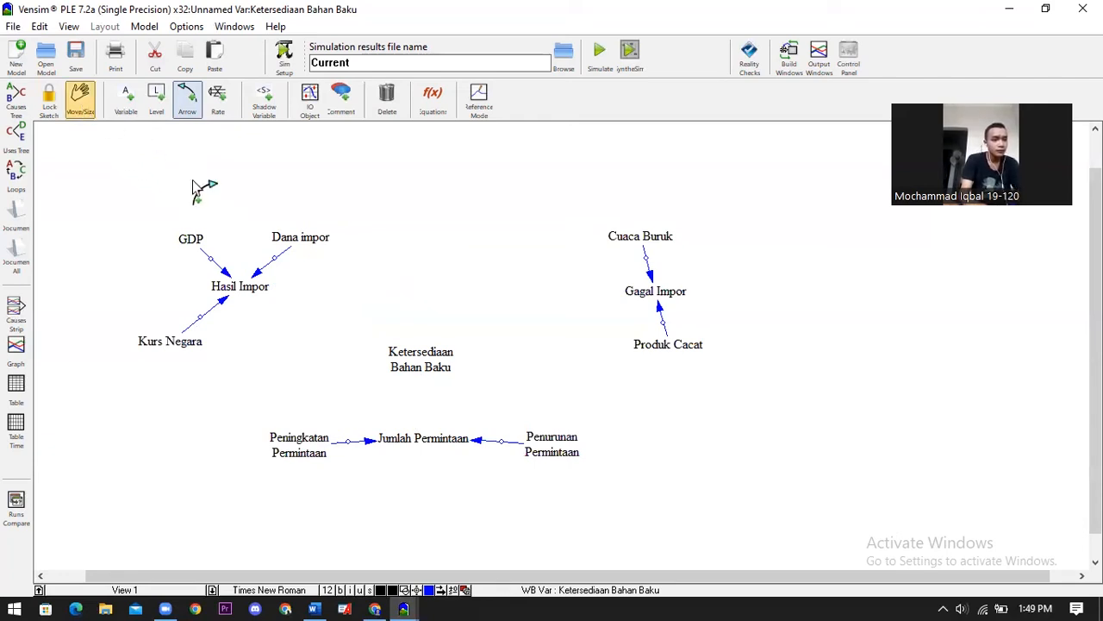
- Draw causal arrows from Hasil Impor and Jumlah Permintaan to Ketersediaan Bahan Baku, and from Gagal Impor to Hasil Impor
left_click(255, 289)
left_click(395, 366)
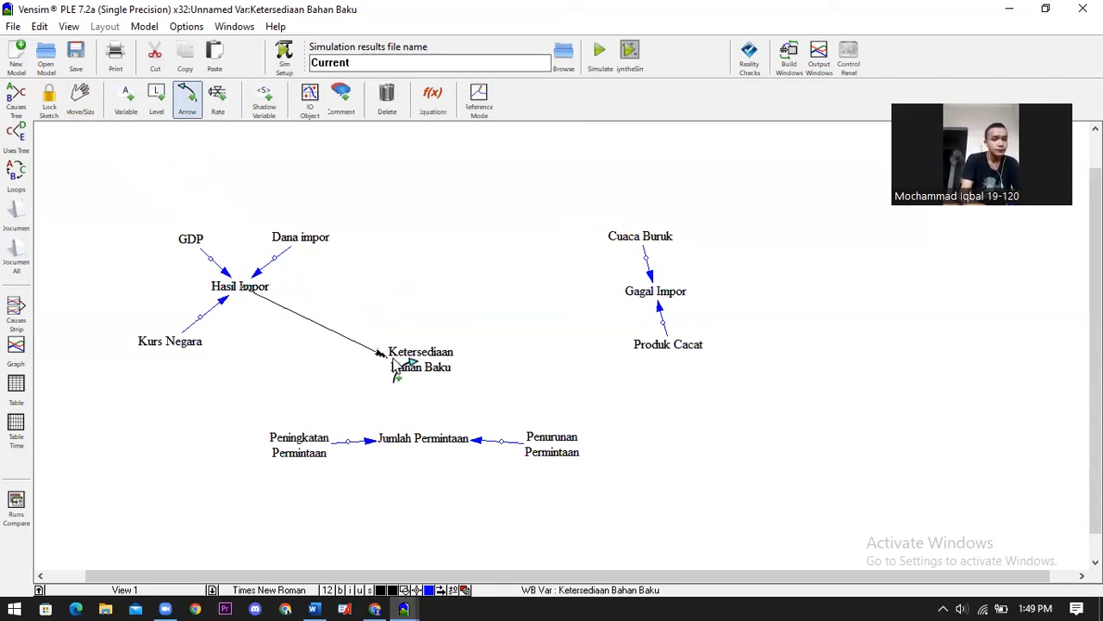
left_click(441, 438)
left_click(426, 377)
left_click(638, 297)
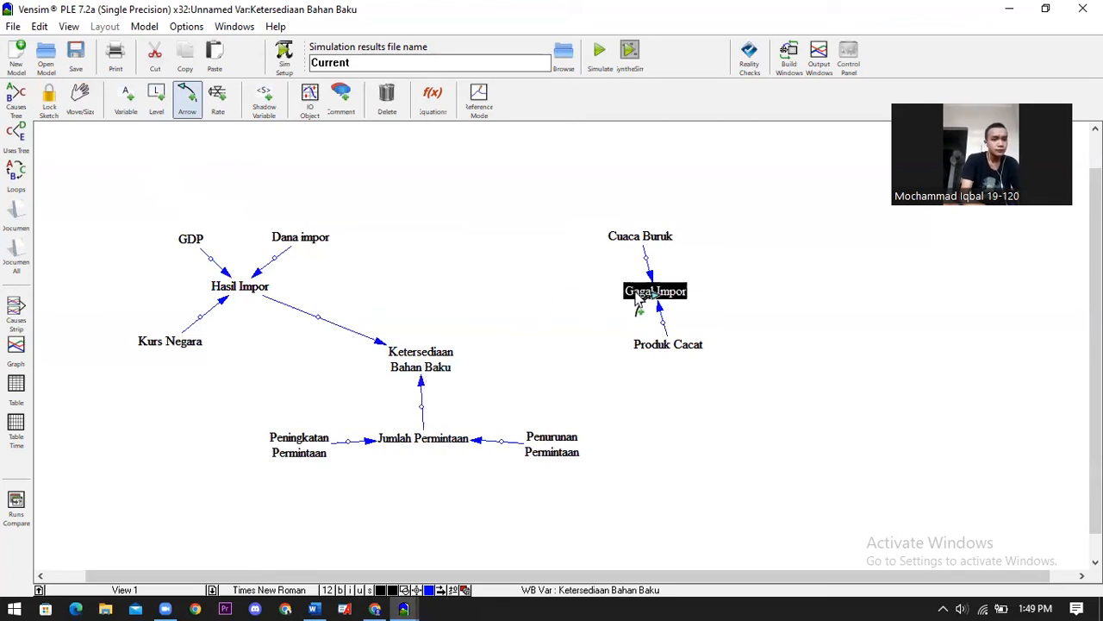
left_click(255, 295)
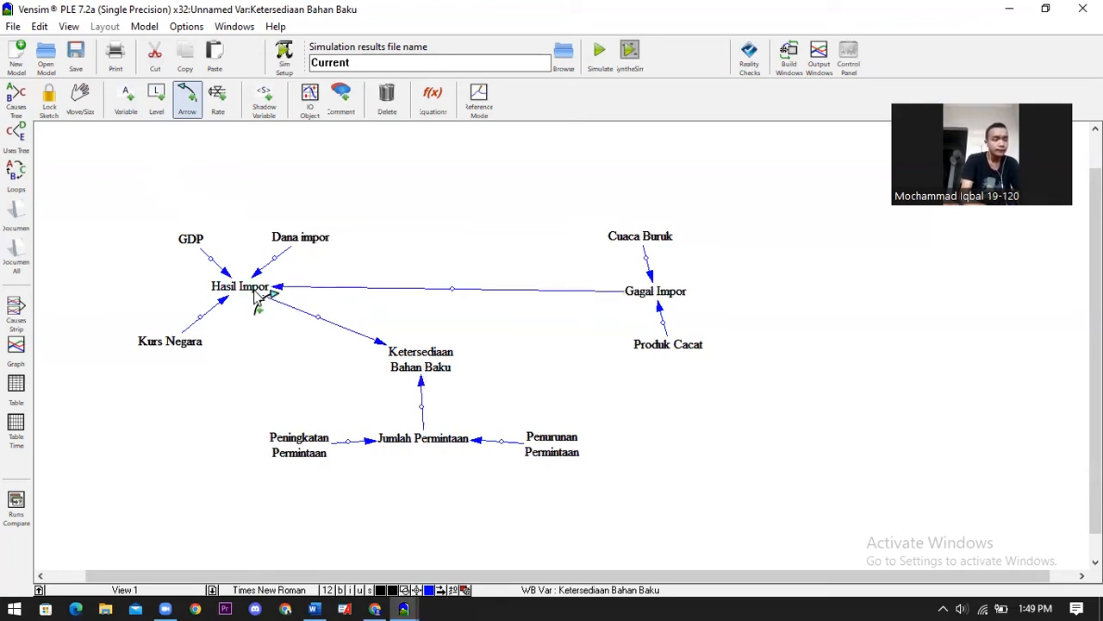
- Set the polarity of the arrows from GDP, Kurs Negara and Dana impor to Hasil Impor to +
left_click(80, 99)
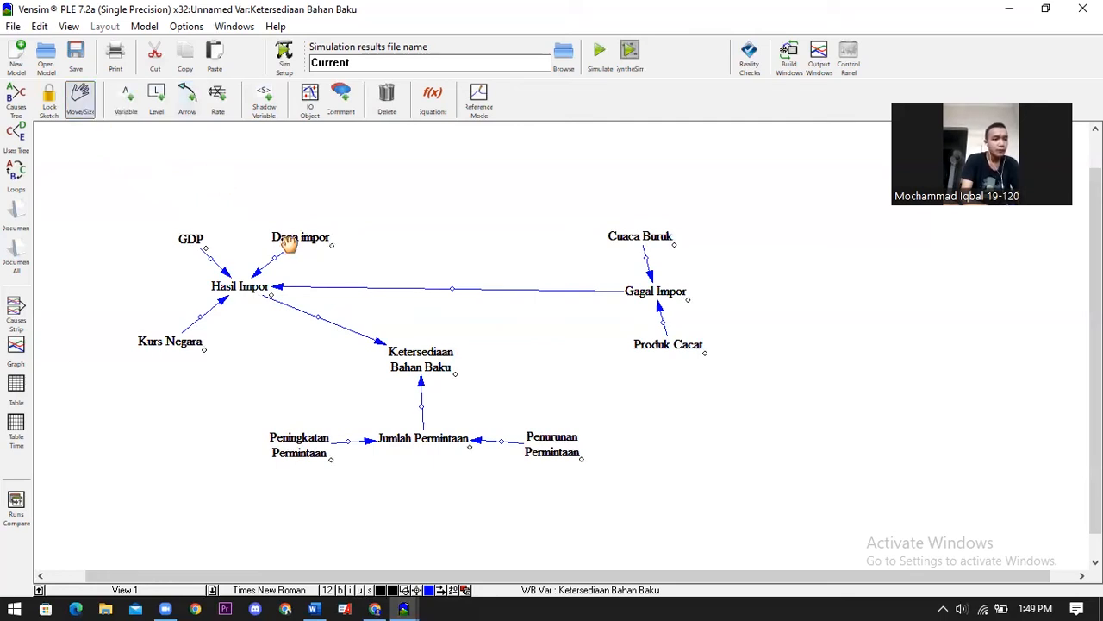
right_click(226, 276)
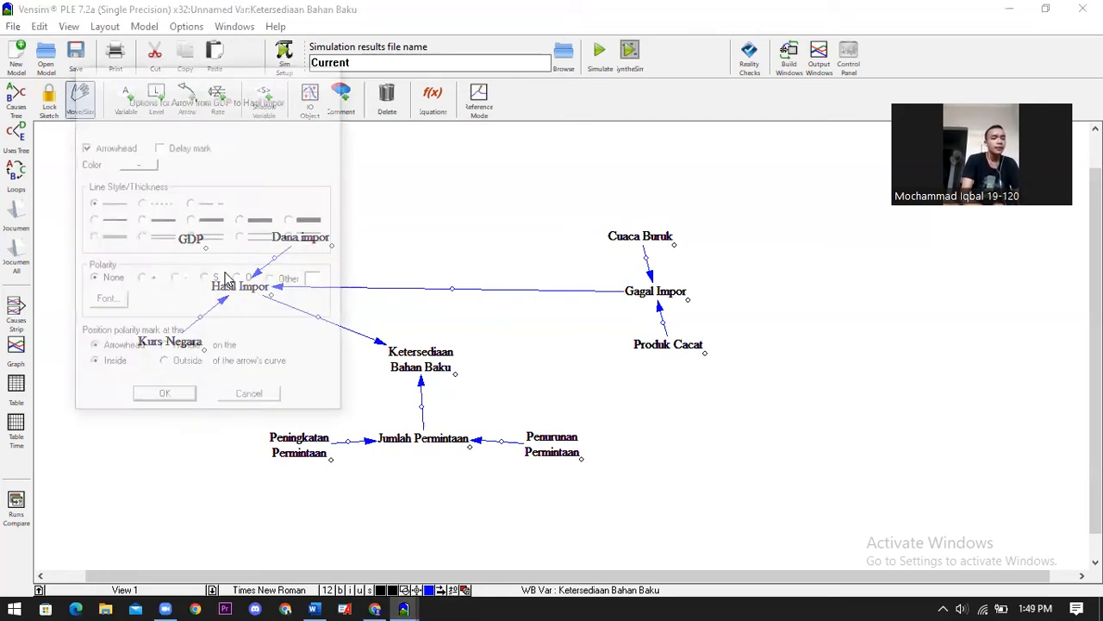
left_click(249, 398)
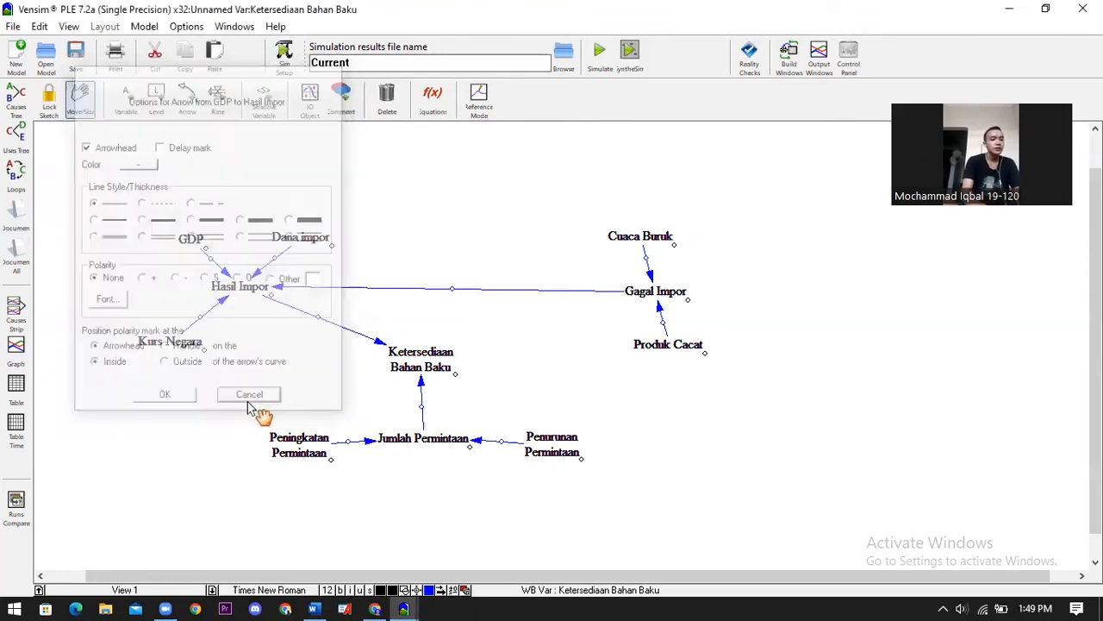
right_click(231, 277)
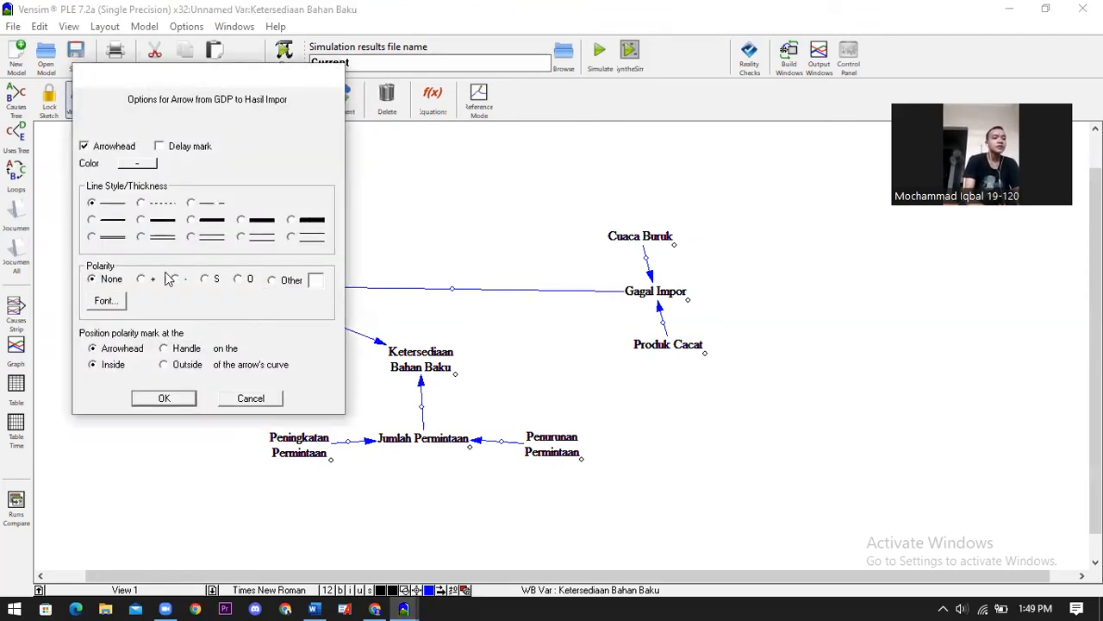
left_click(155, 398)
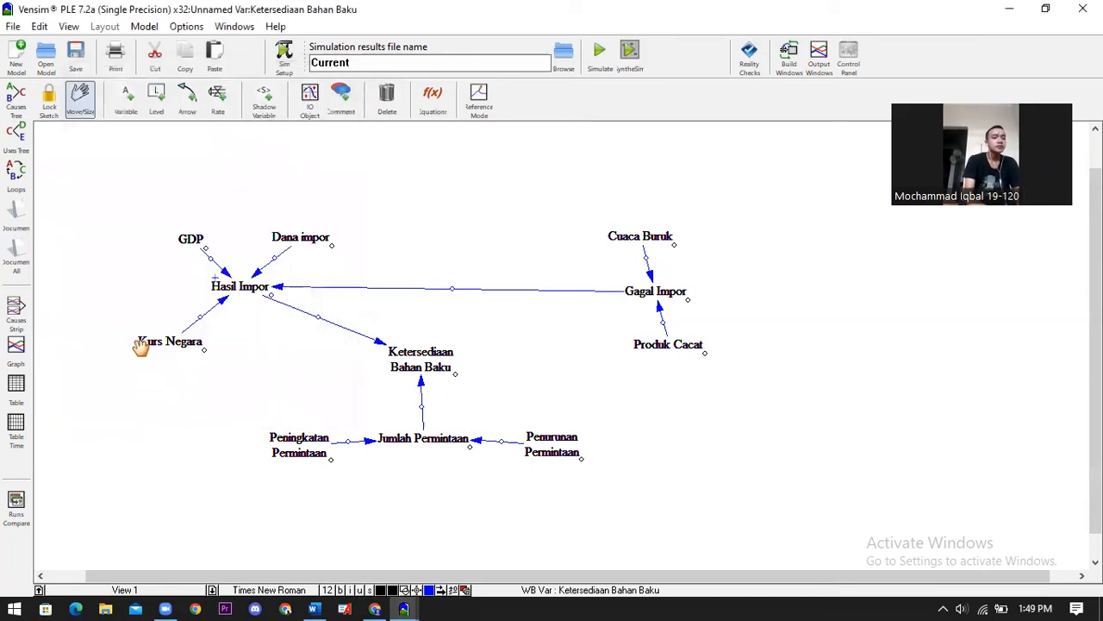
right_click(200, 314)
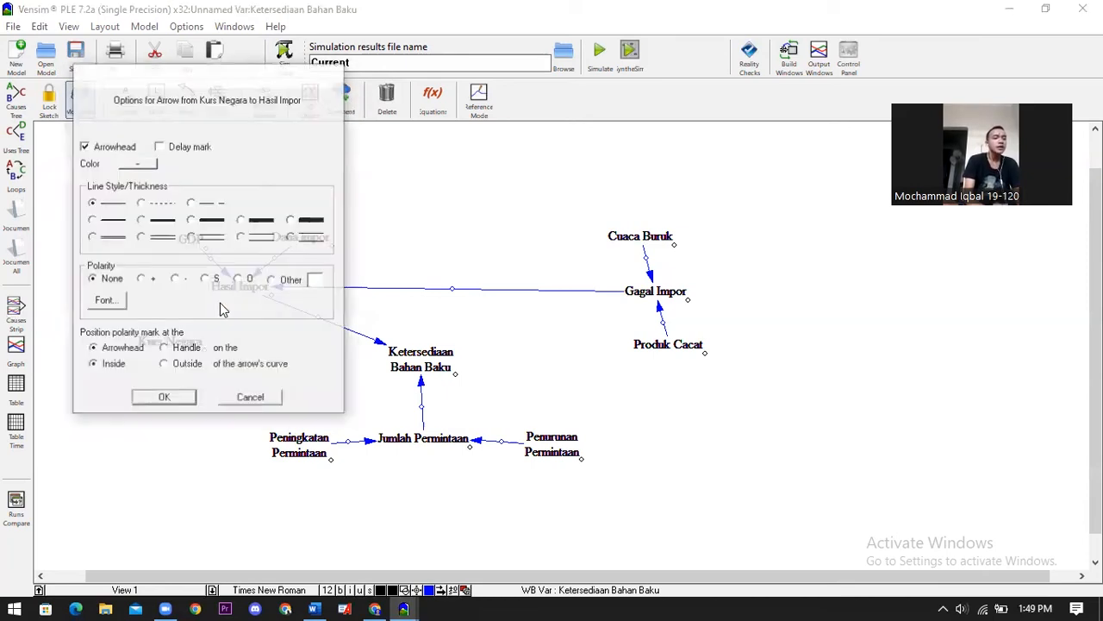
left_click(161, 397)
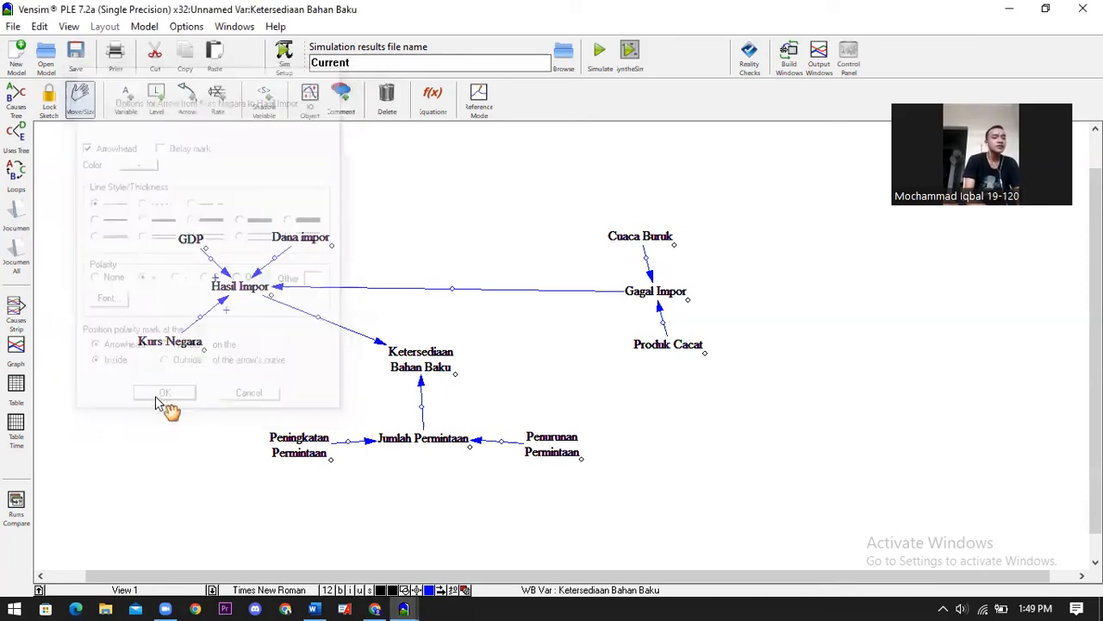
right_click(286, 238)
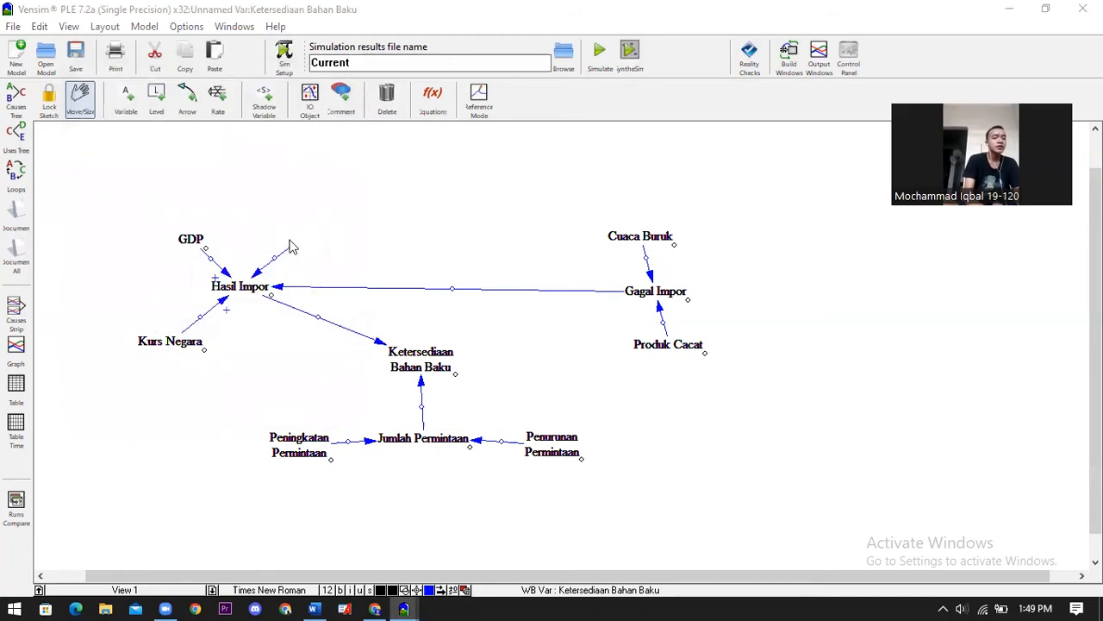
left_click(334, 362)
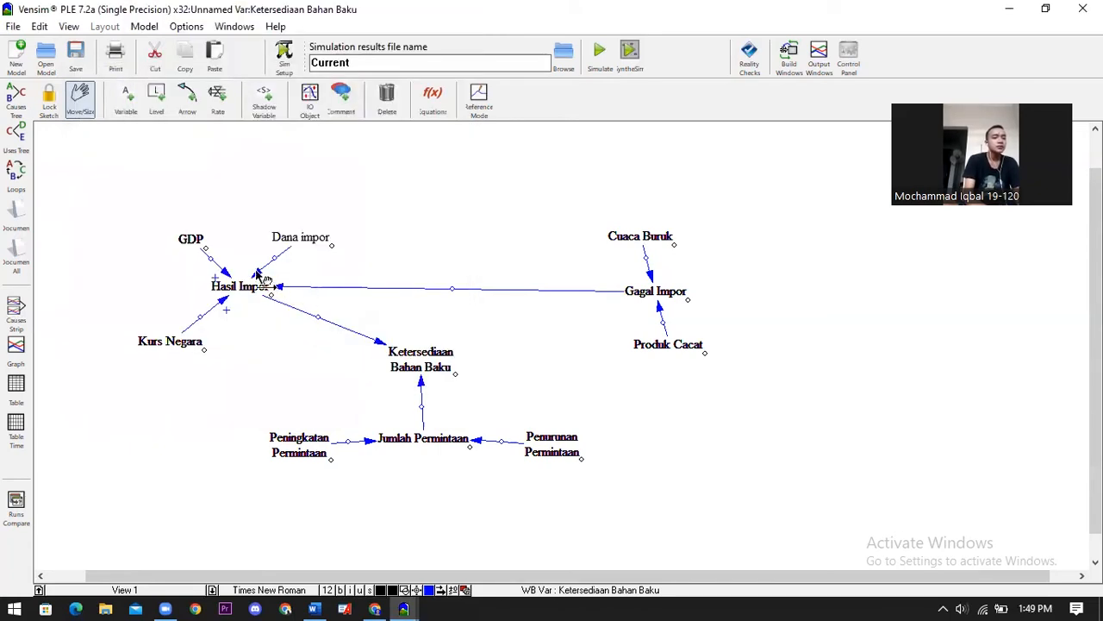
right_click(259, 278)
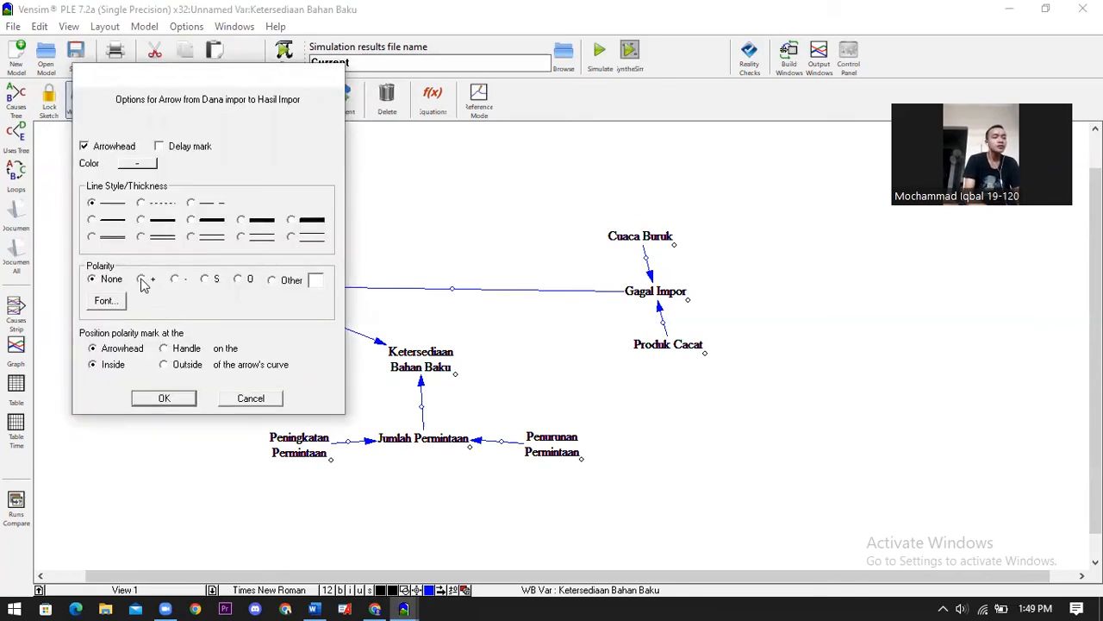
left_click(160, 398)
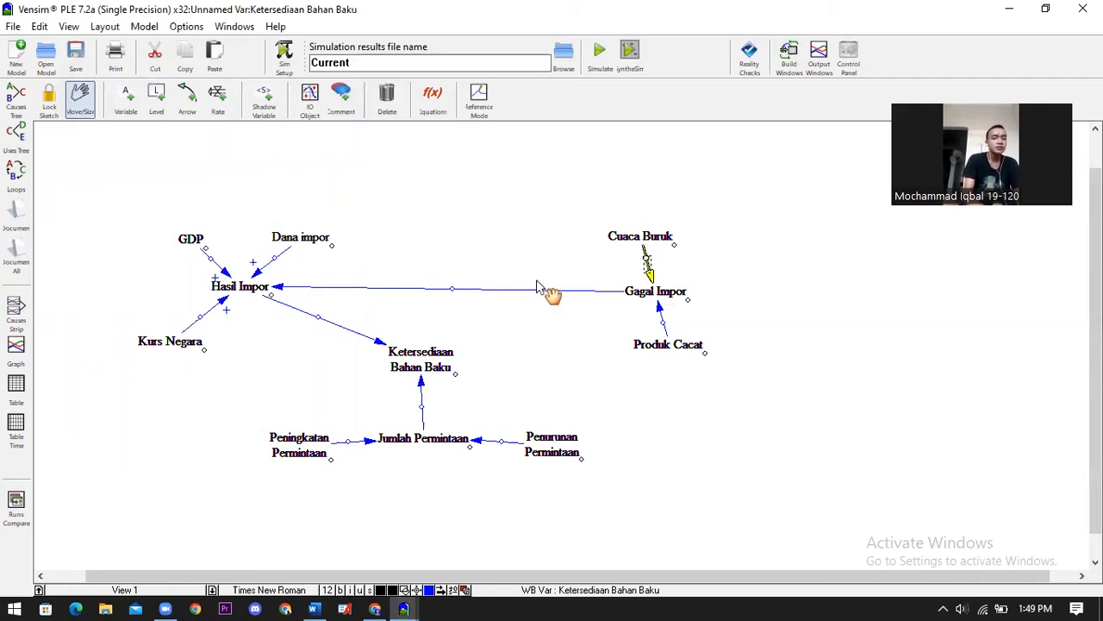
- Set the polarity of the arrows from Cuaca Buruk and Produk Cacat to Gagal Impor to +
right_click(648, 274)
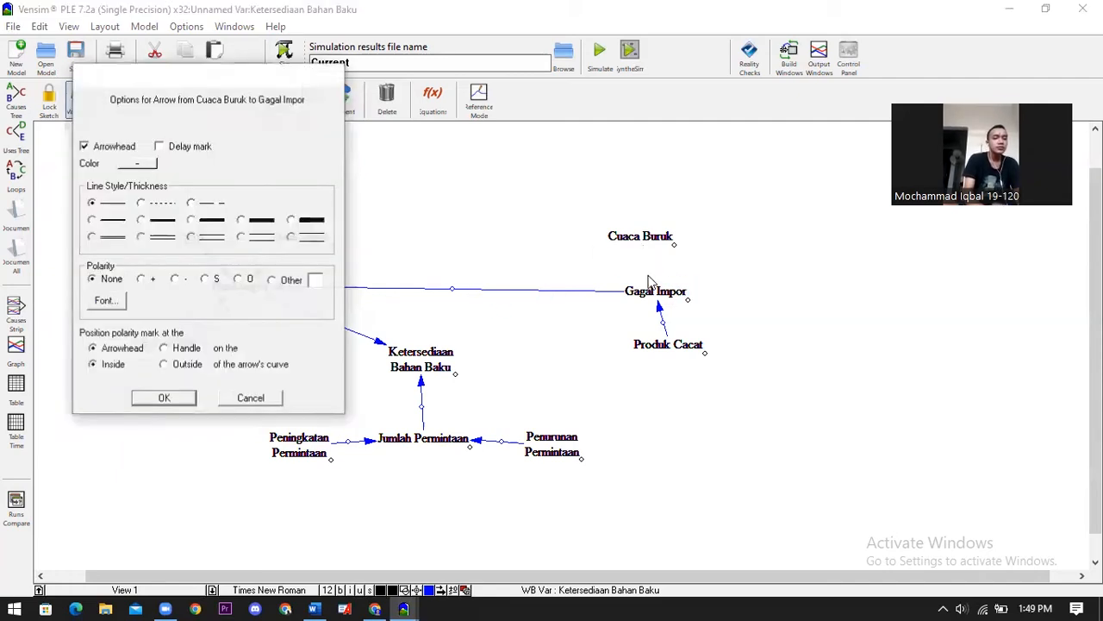
left_click(142, 280)
left_click(164, 398)
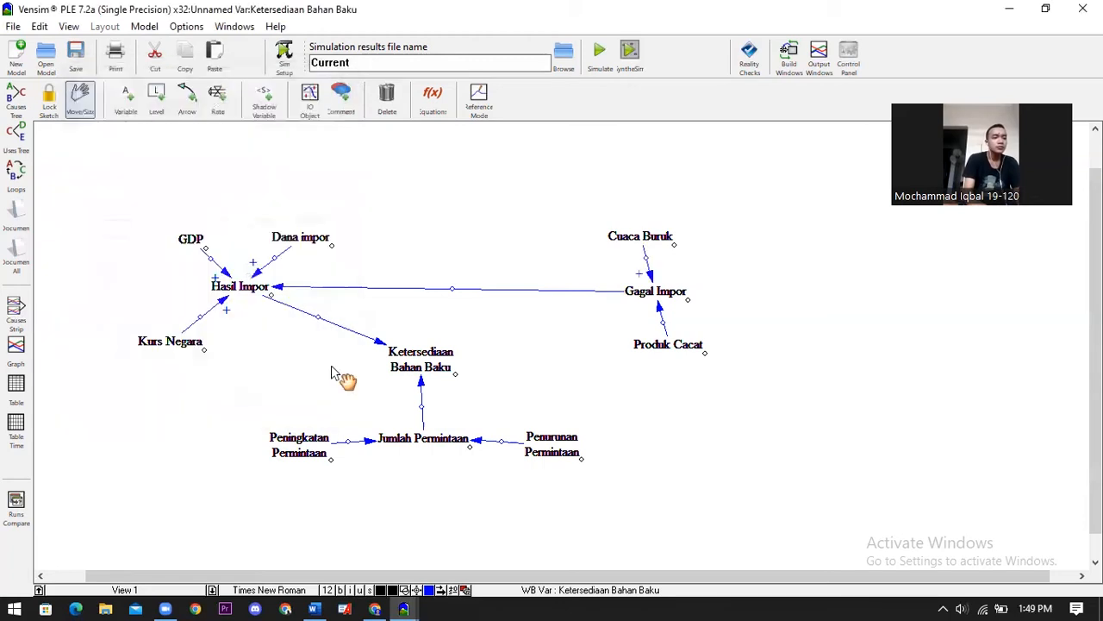
right_click(666, 316)
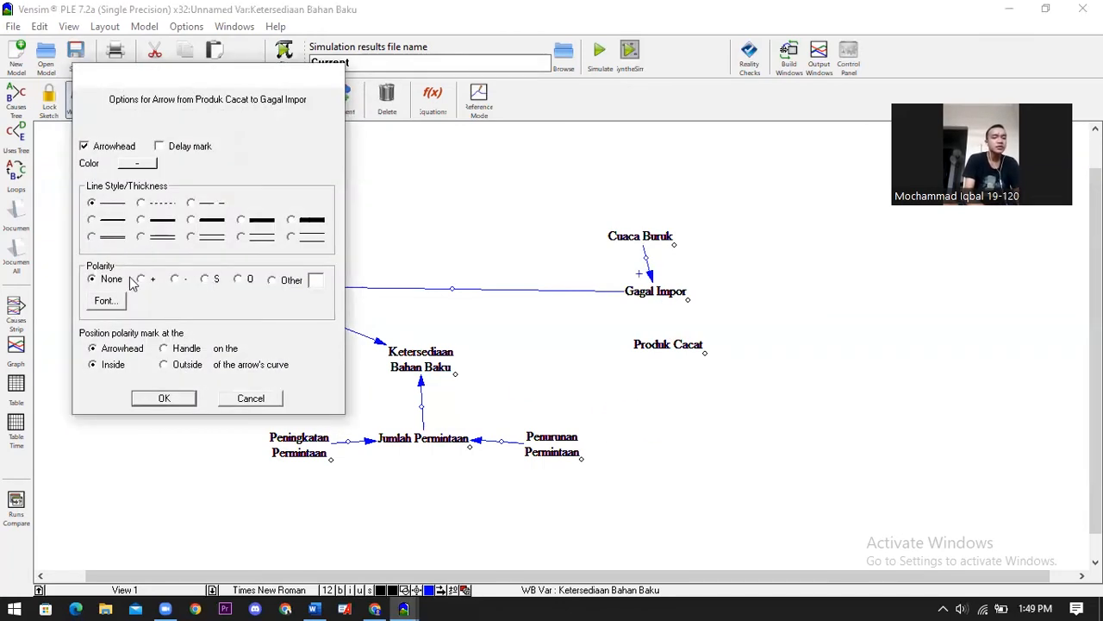
left_click(160, 398)
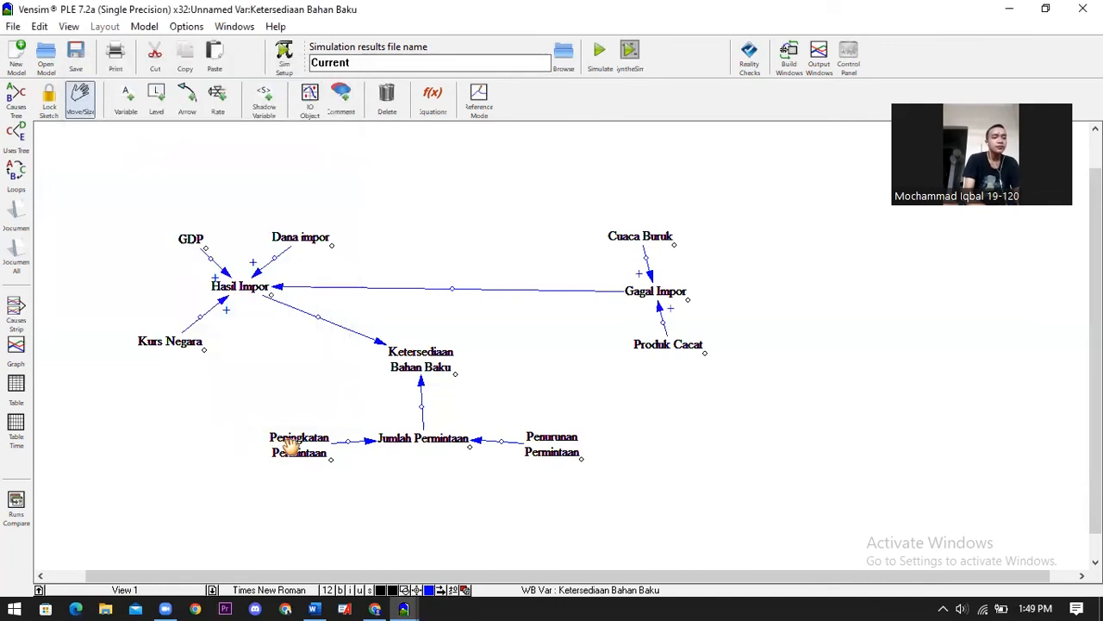
- Set the polarity of the arrows into Jumlah Permintaan to + from Peningkatan Permintaan and - from Penurunan Permintaan
right_click(369, 446)
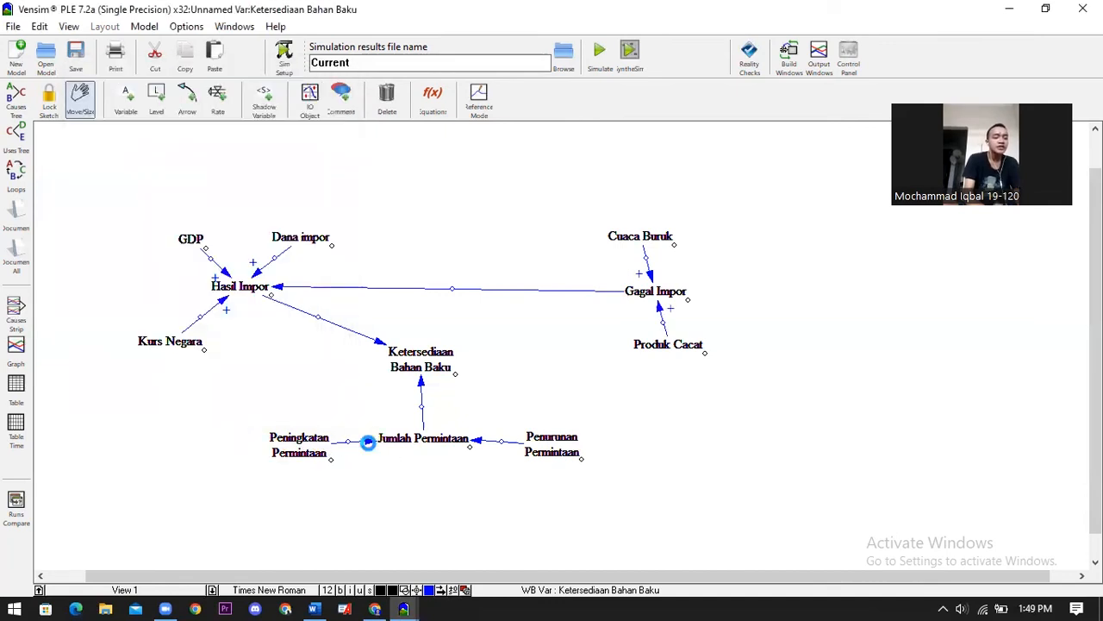
left_click(219, 256)
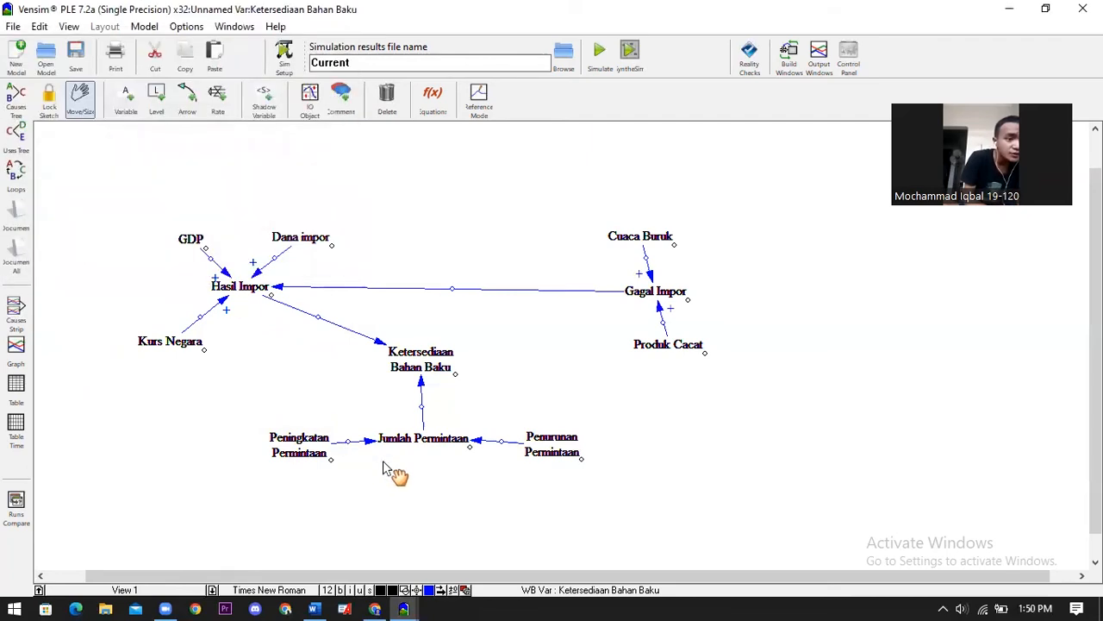
right_click(369, 442)
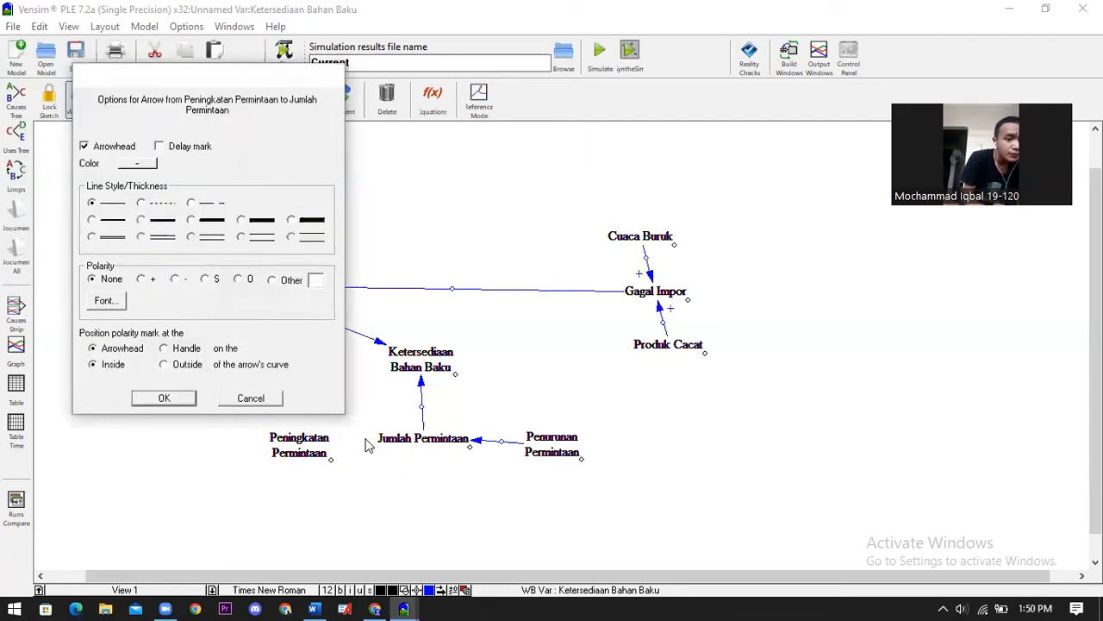
left_click(145, 281)
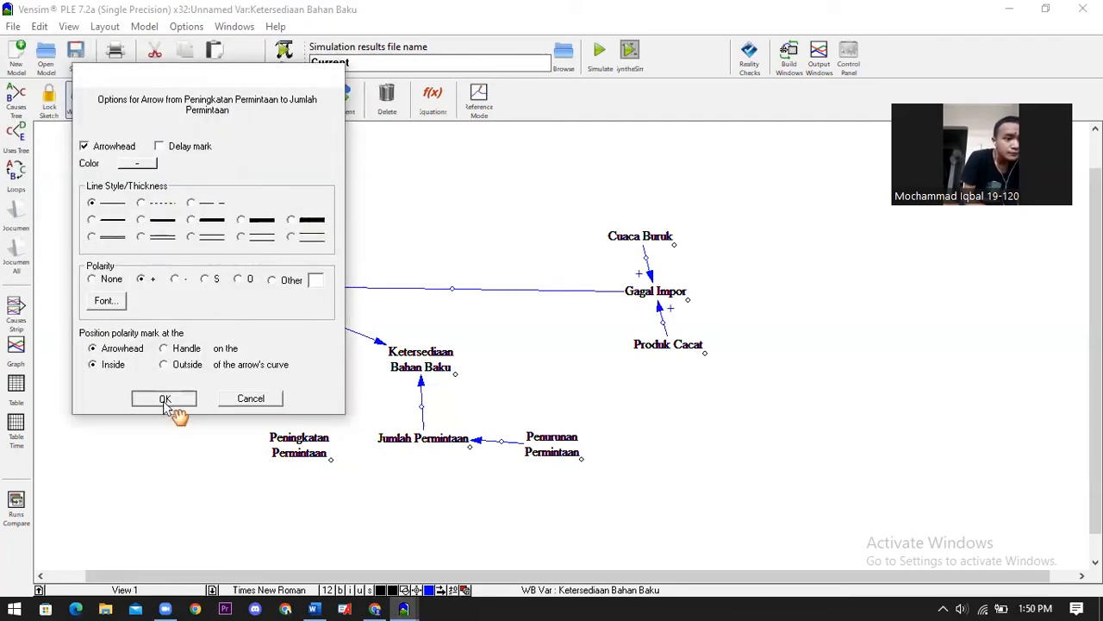
left_click(164, 399)
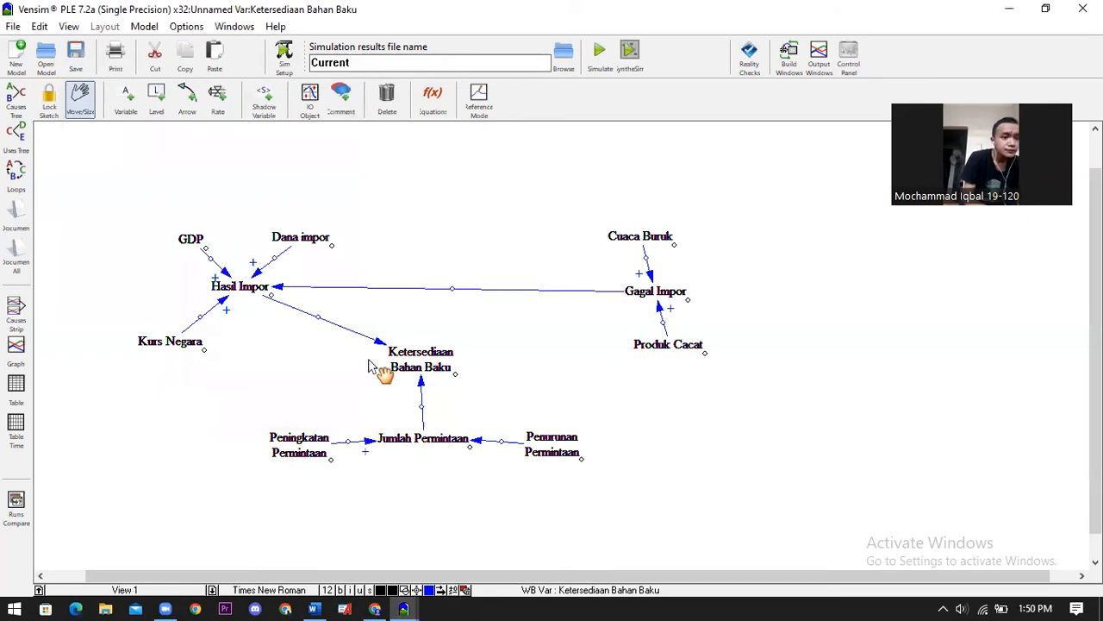
right_click(477, 440)
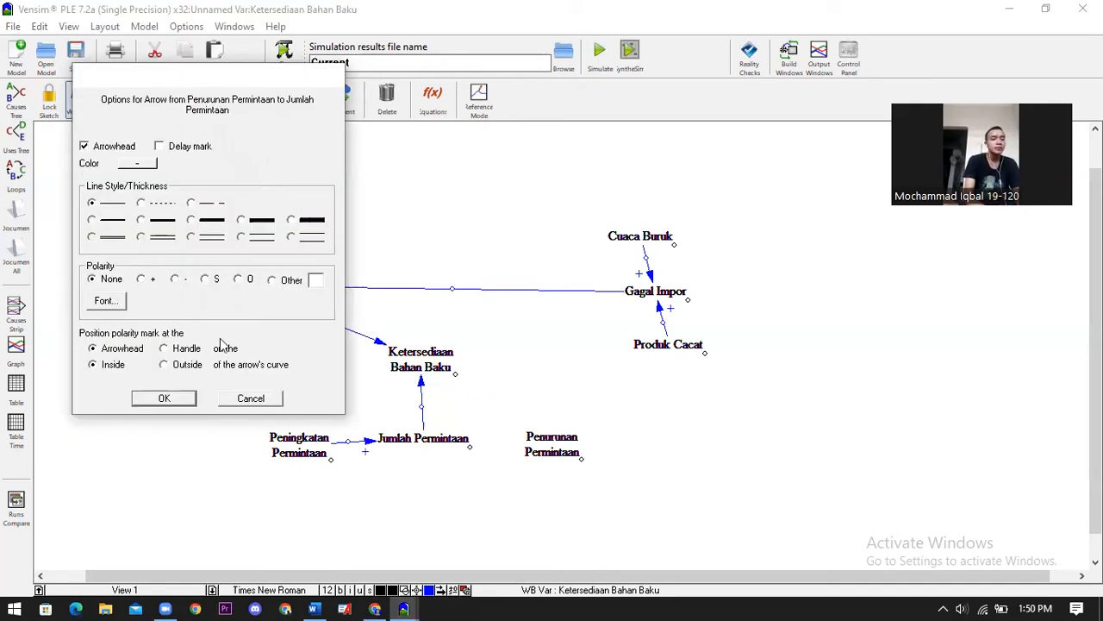
left_click(163, 398)
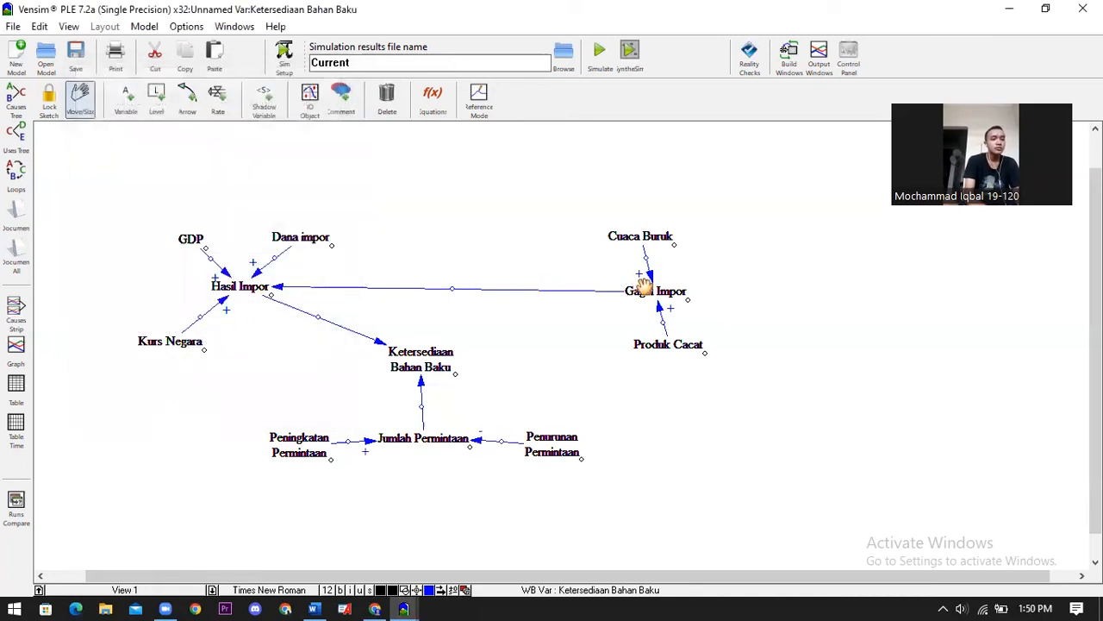
- Set the polarity to - on the arrow from Gagal Impor to Hasil Impor and + from Hasil Impor to Ketersediaan Bahan Baku
right_click(281, 287)
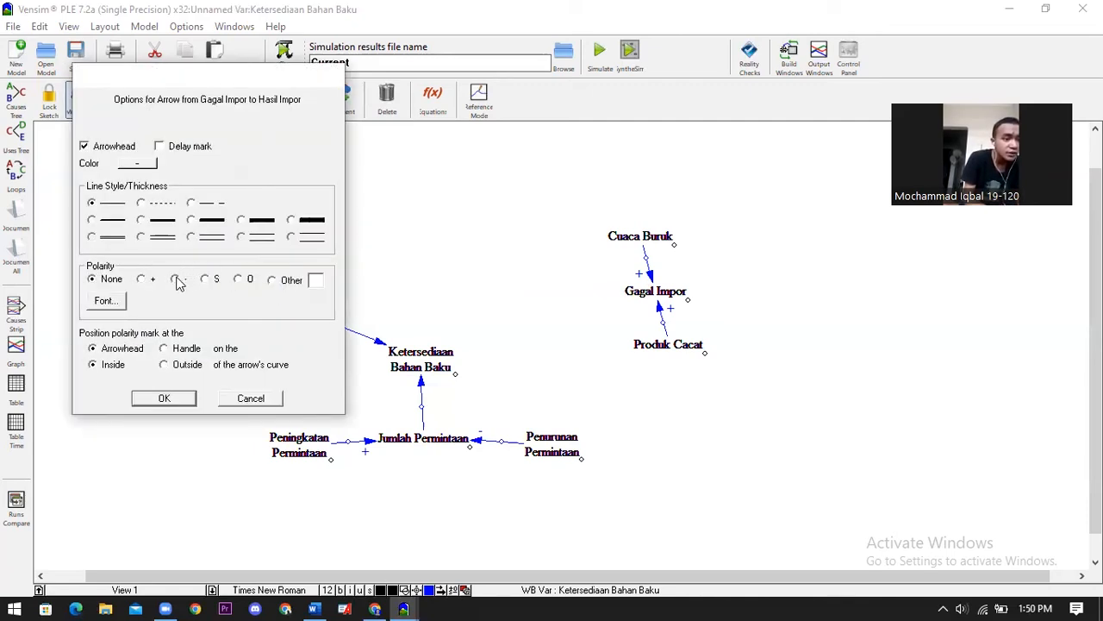
left_click(164, 398)
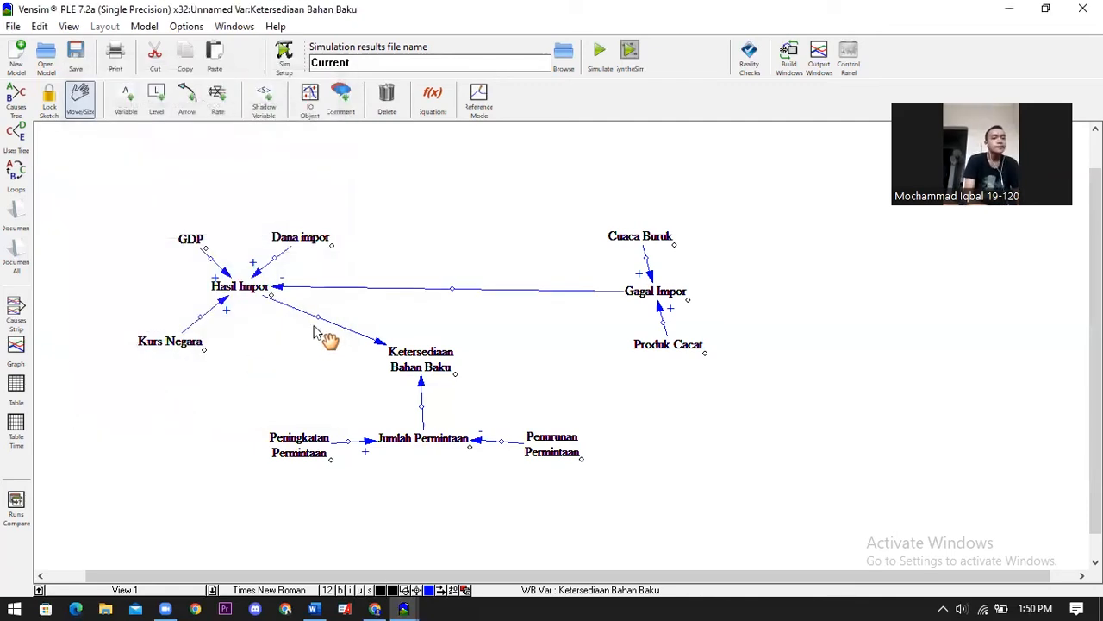
left_click(380, 344)
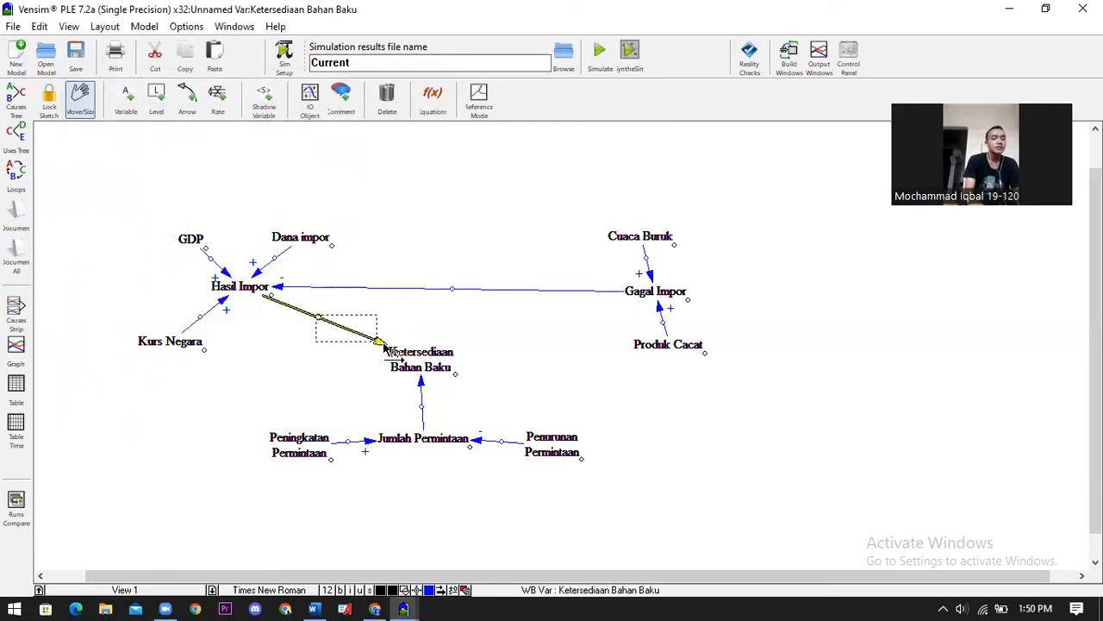
right_click(384, 348)
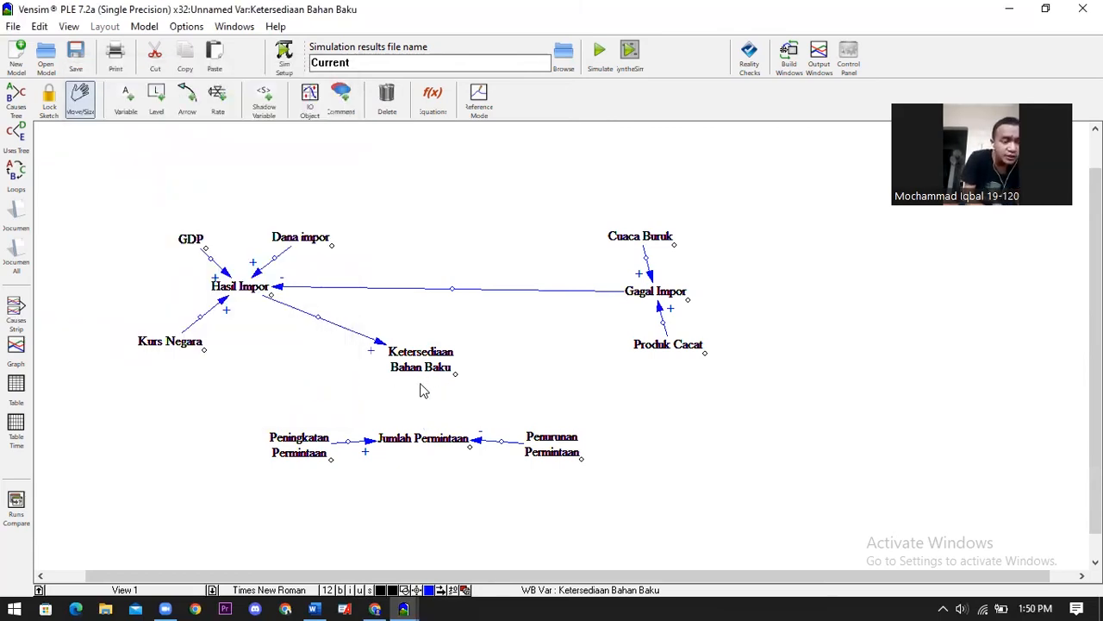
- Set the polarity of the arrow from Jumlah Permintaan to Ketersediaan Bahan Baku to -
right_click(421, 388)
left_click(175, 280)
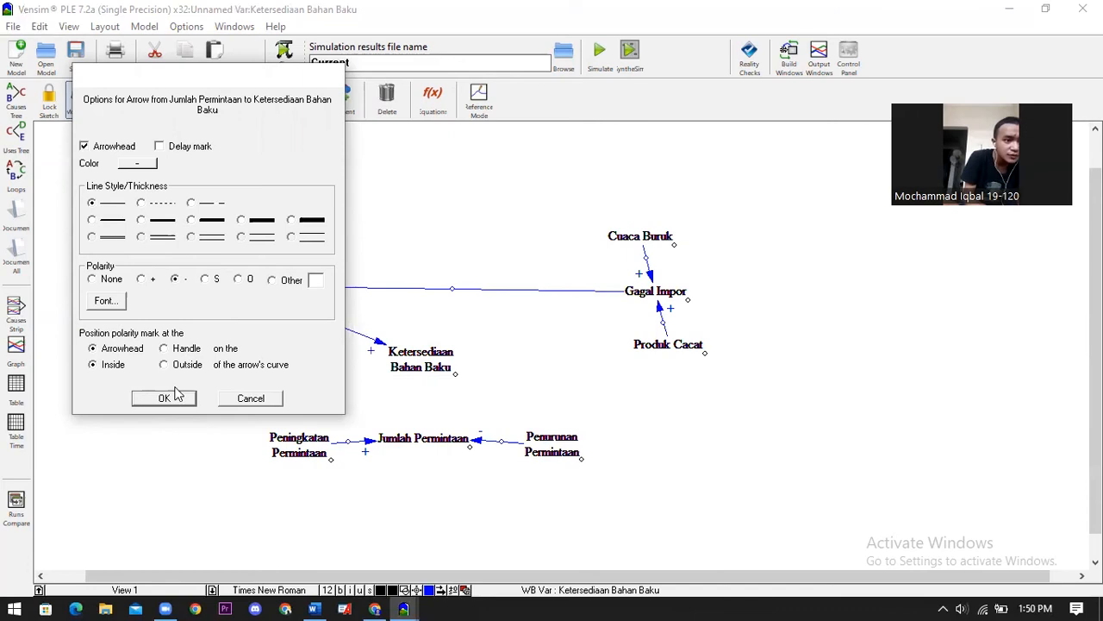
left_click(163, 398)
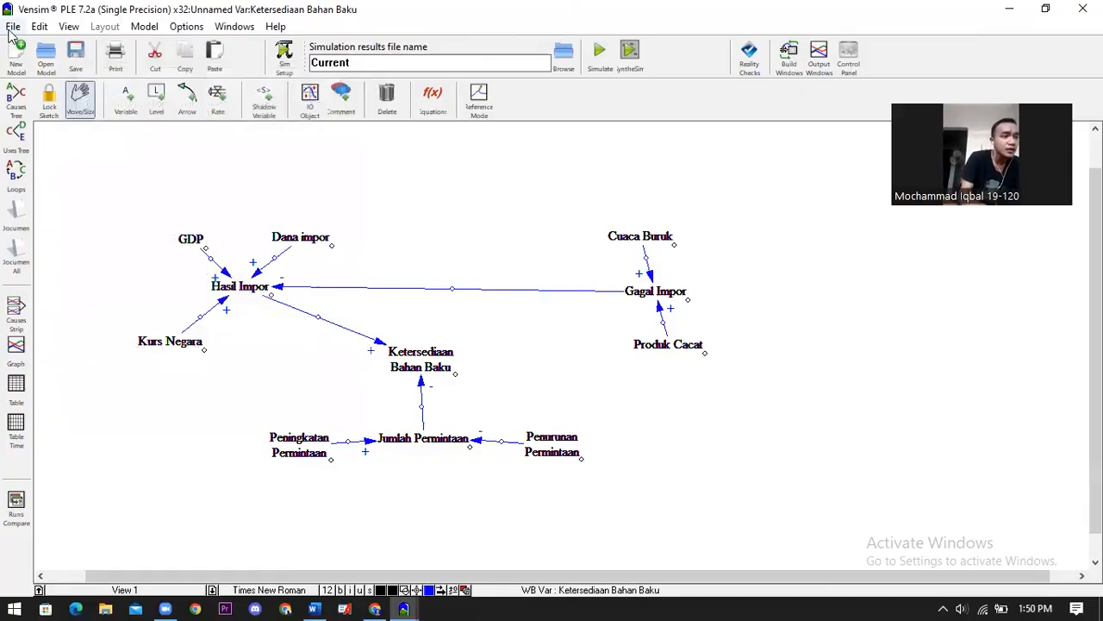
- Start a new model, saving the current causal diagram in the Downloads folder as Kelompok 12
left_click(10, 31)
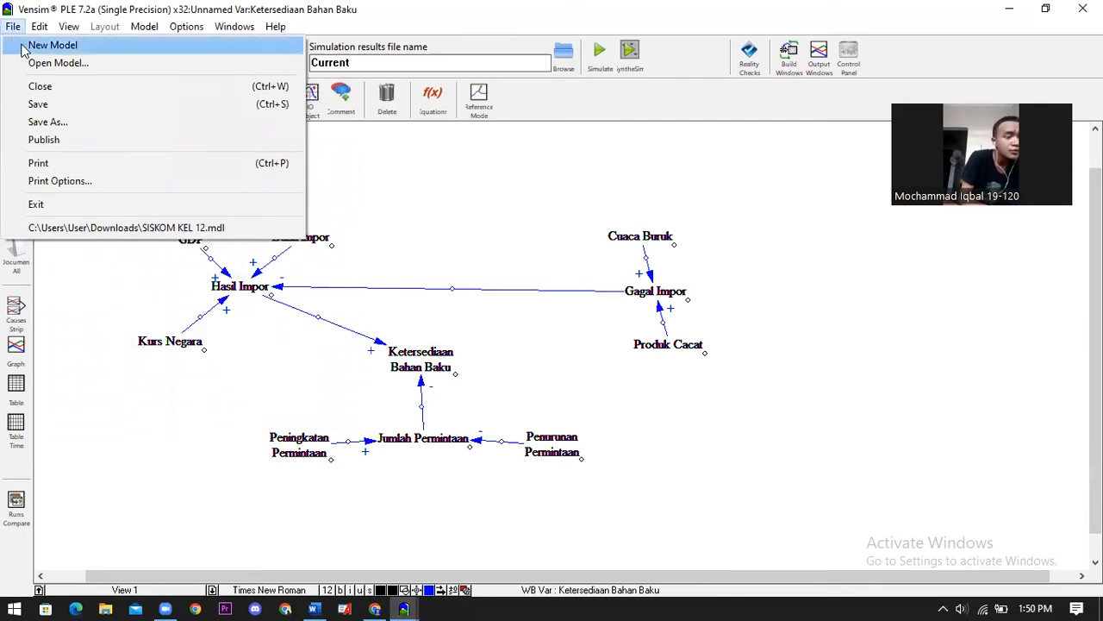
left_click(23, 47)
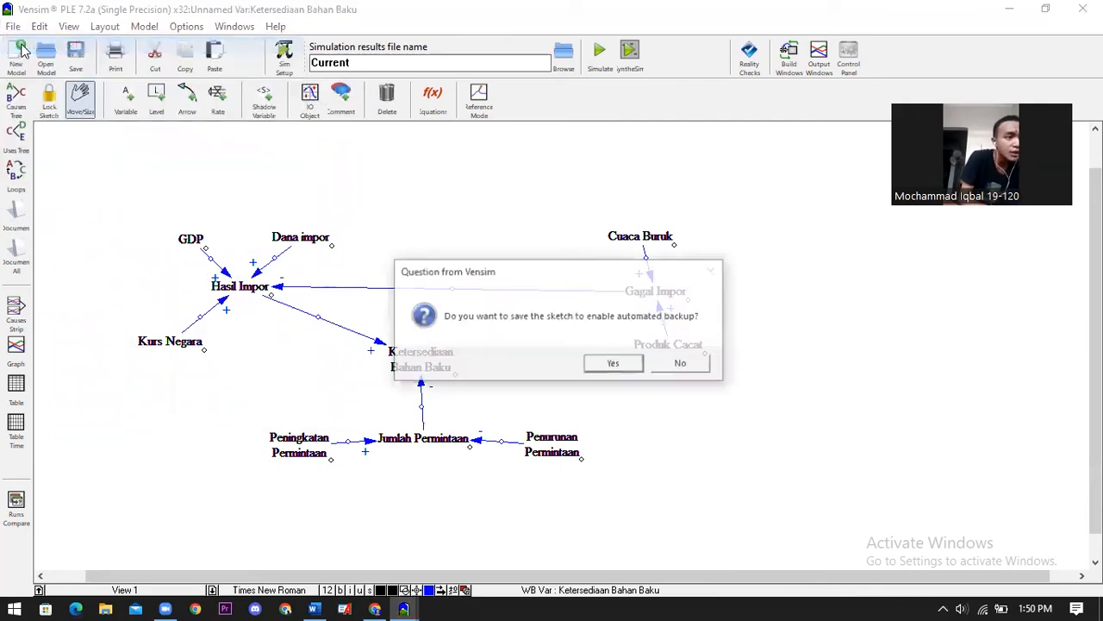
left_click(627, 365)
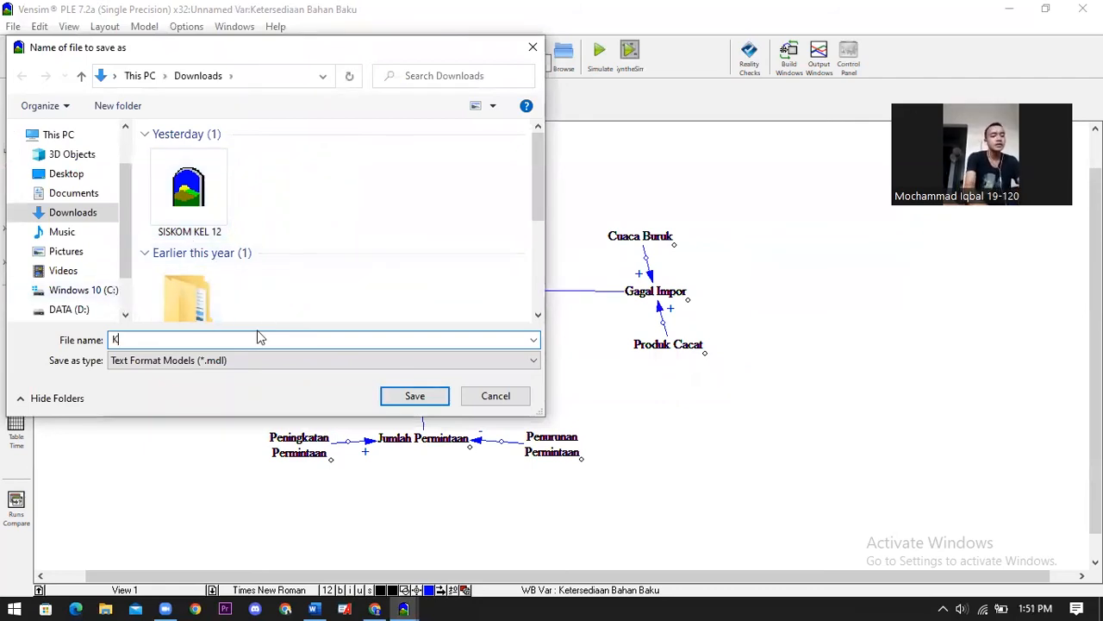
type("elompok 12")
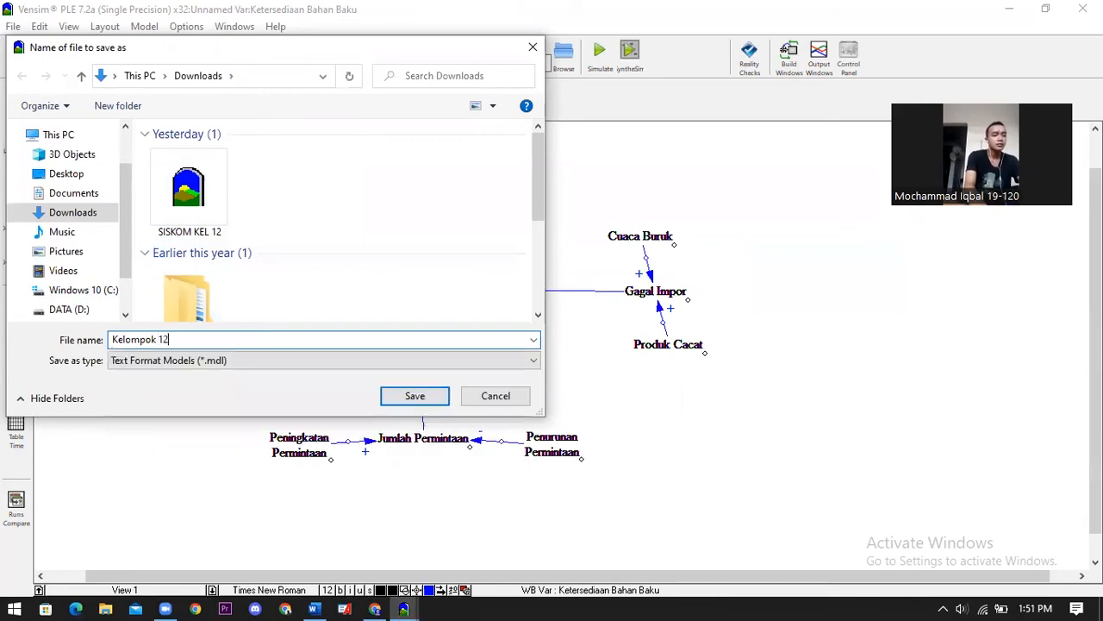
key("Return")
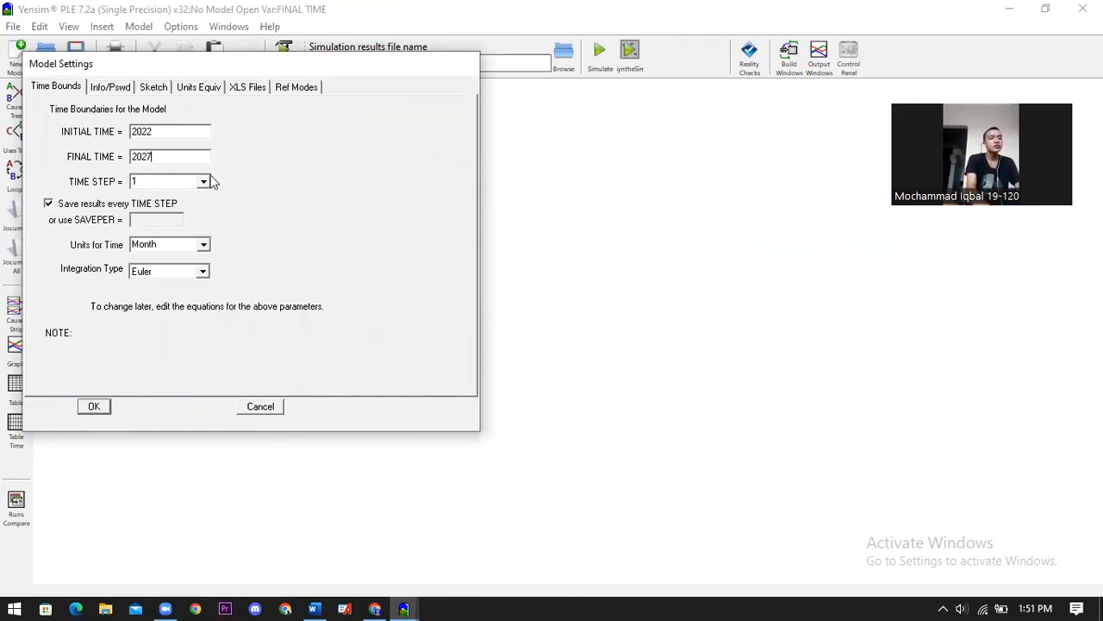
- Create the new model with time bounds 2022 to 2027, a time step of 1 and Year as the time unit
left_click(203, 245)
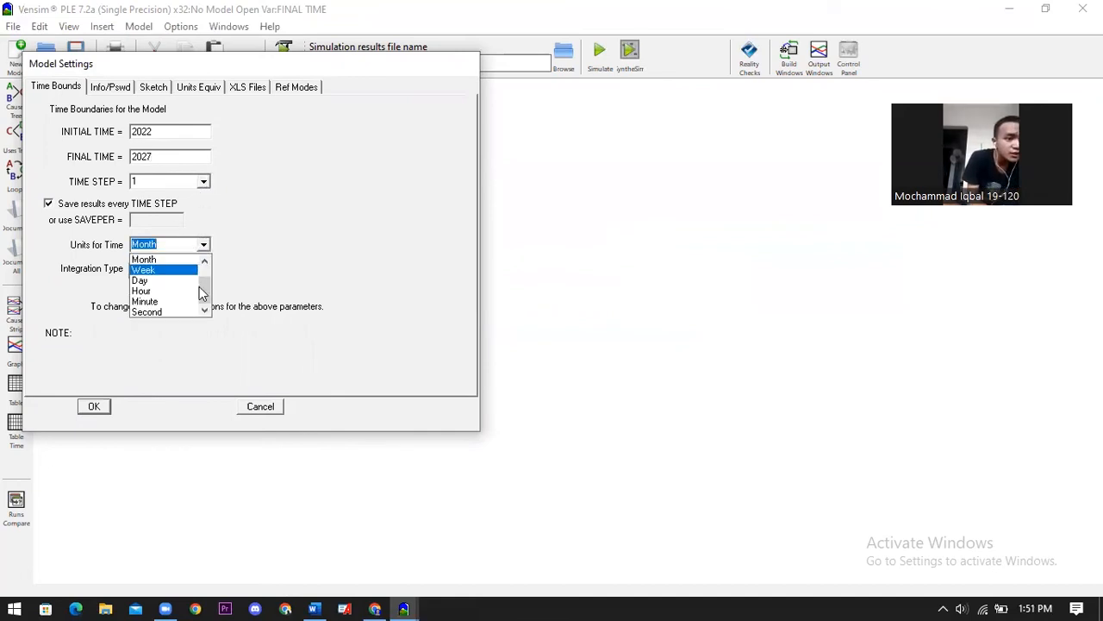
scroll(203, 288, "up", 1)
left_click(179, 261)
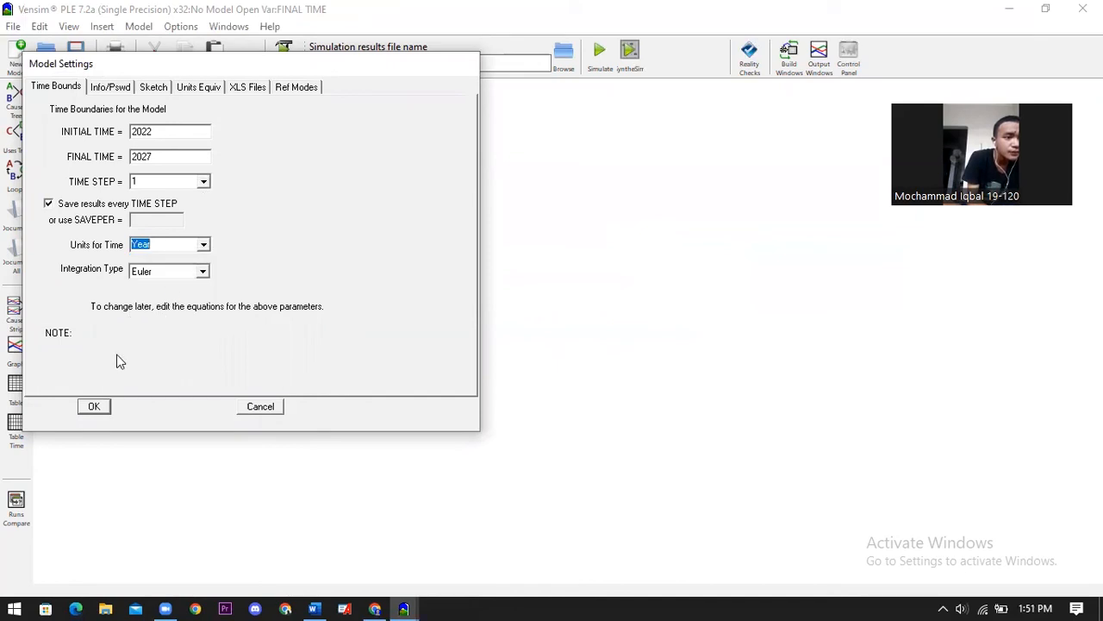
left_click(99, 409)
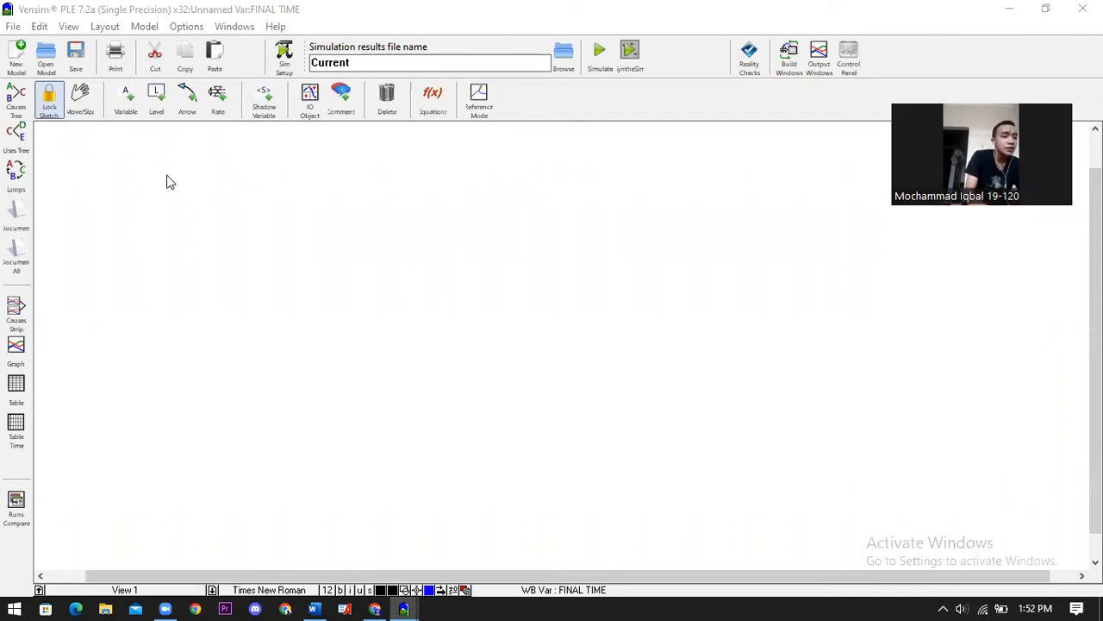
- Add a level named Jumlah Permintaan in the upper middle of the sketch and widen its box to fit the name on one line
left_click(158, 97)
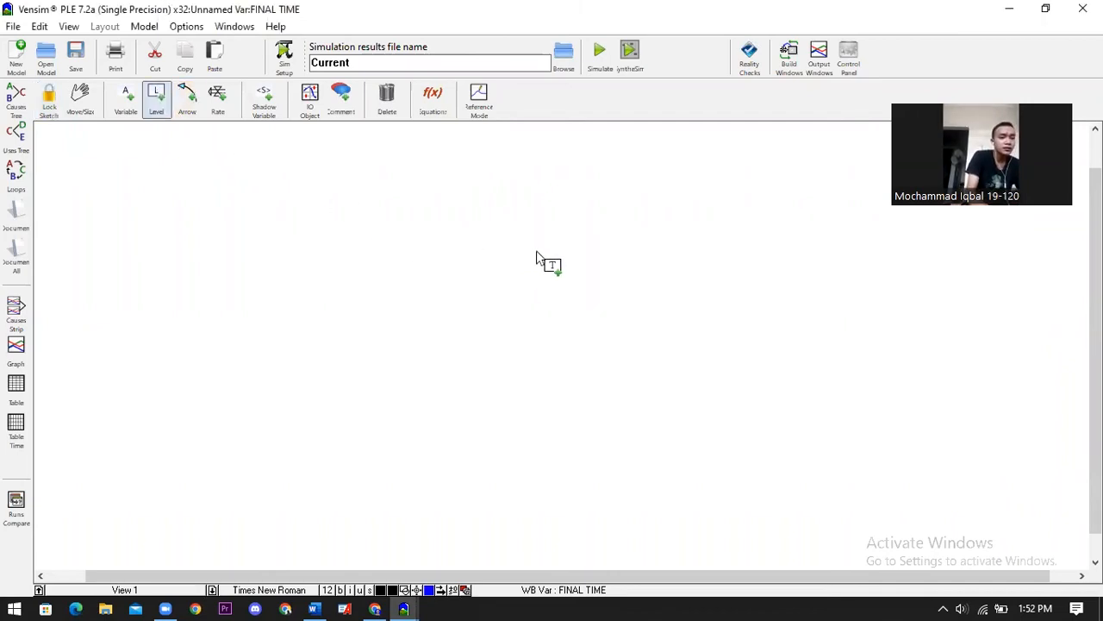
left_click(503, 251)
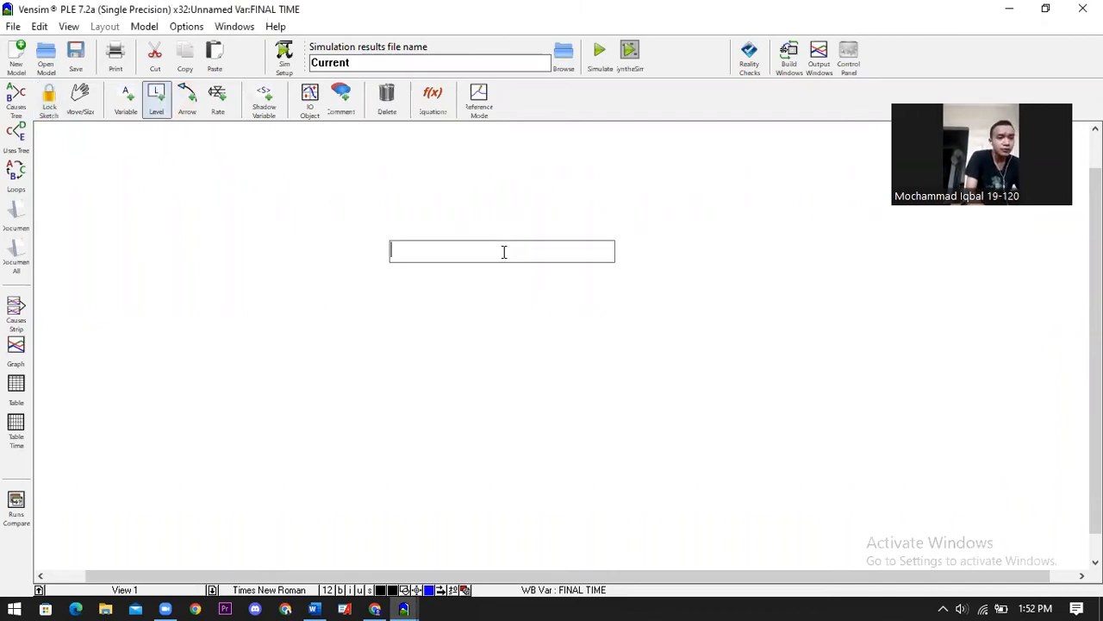
type("Jumal")
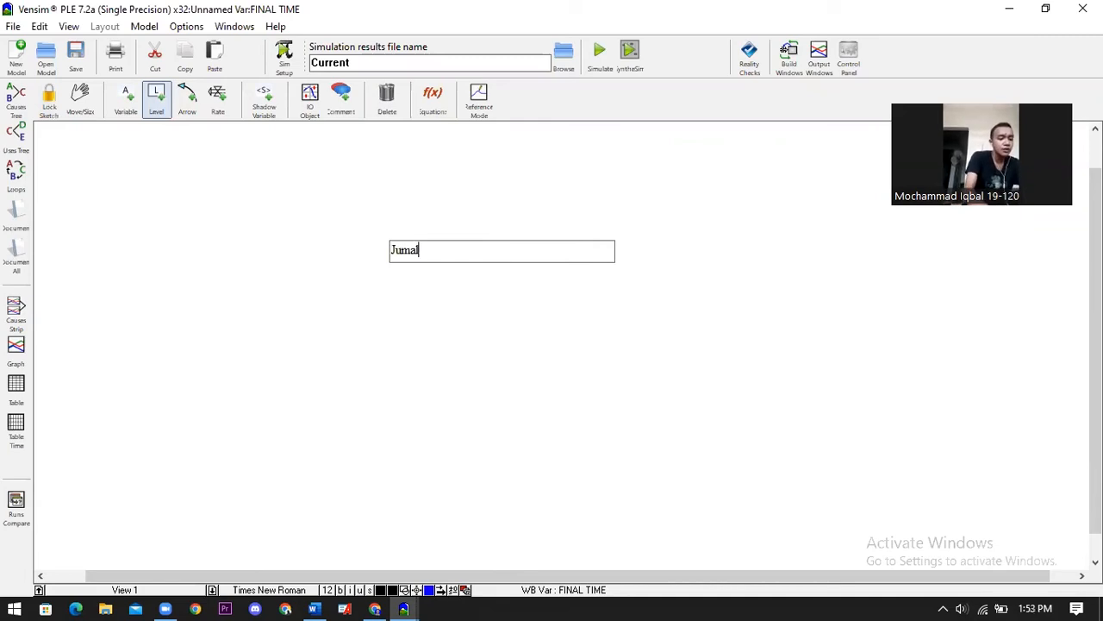
key("BackSpace")
key("BackSpace")
type("lah")
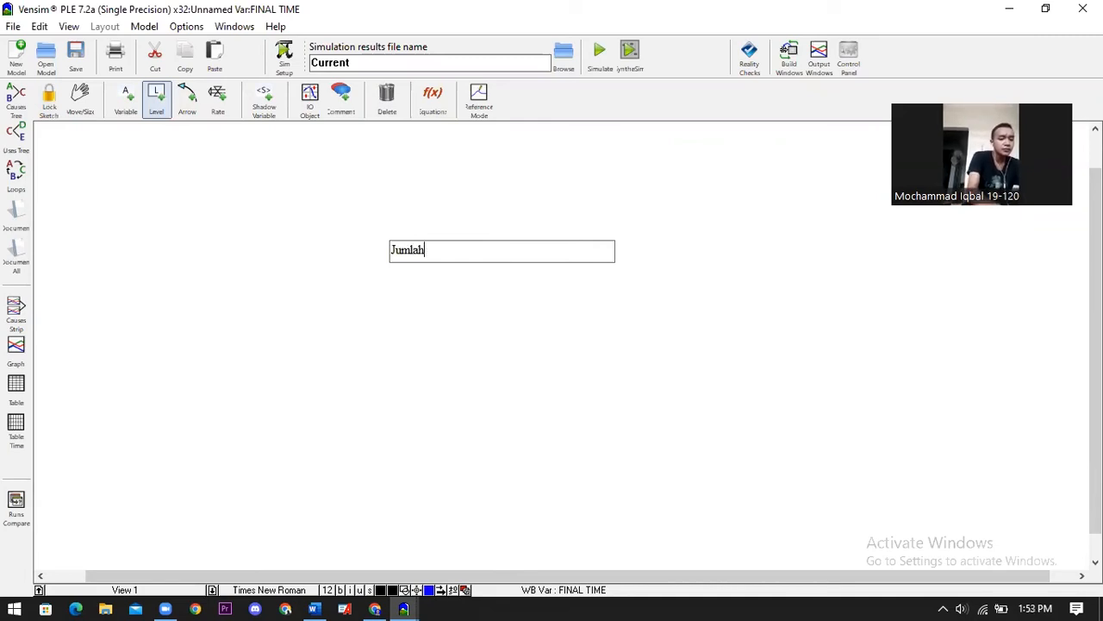
type(" Permintaan")
key("Return")
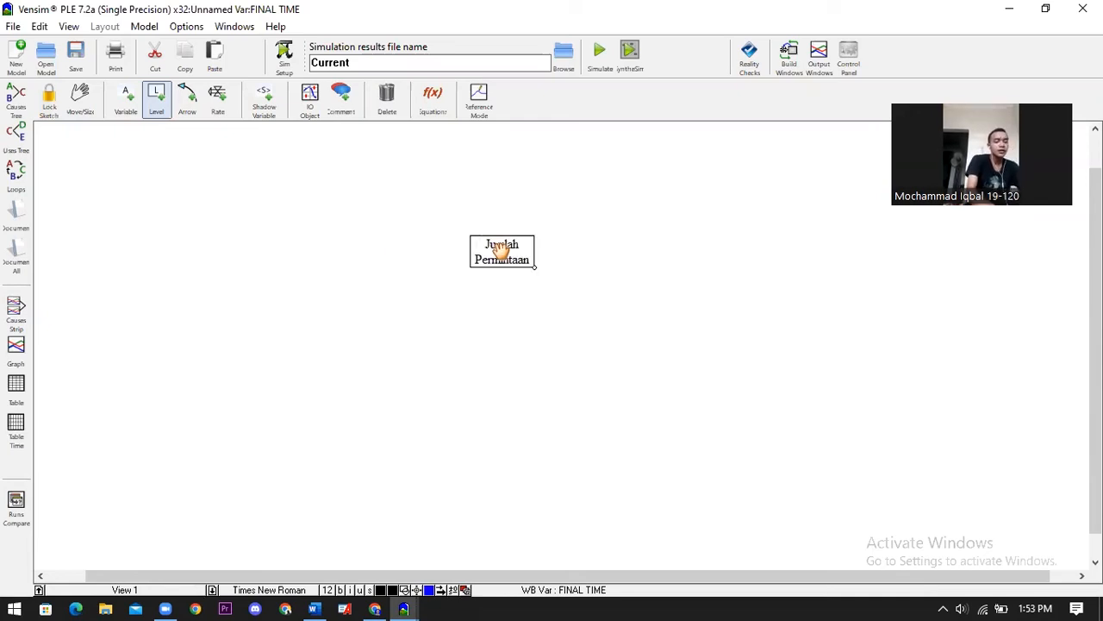
mouse_move(535, 268)
left_mouse_down()
mouse_move(669, 268)
mouse_move(518, 261)
mouse_move(548, 261)
left_mouse_up()
- Add a level named Ketersediaan Bahan Baku below Jumlah Permintaan and widen its box to fit the name on one line
left_click(501, 382)
type("Ketersediaan Bahan Baku")
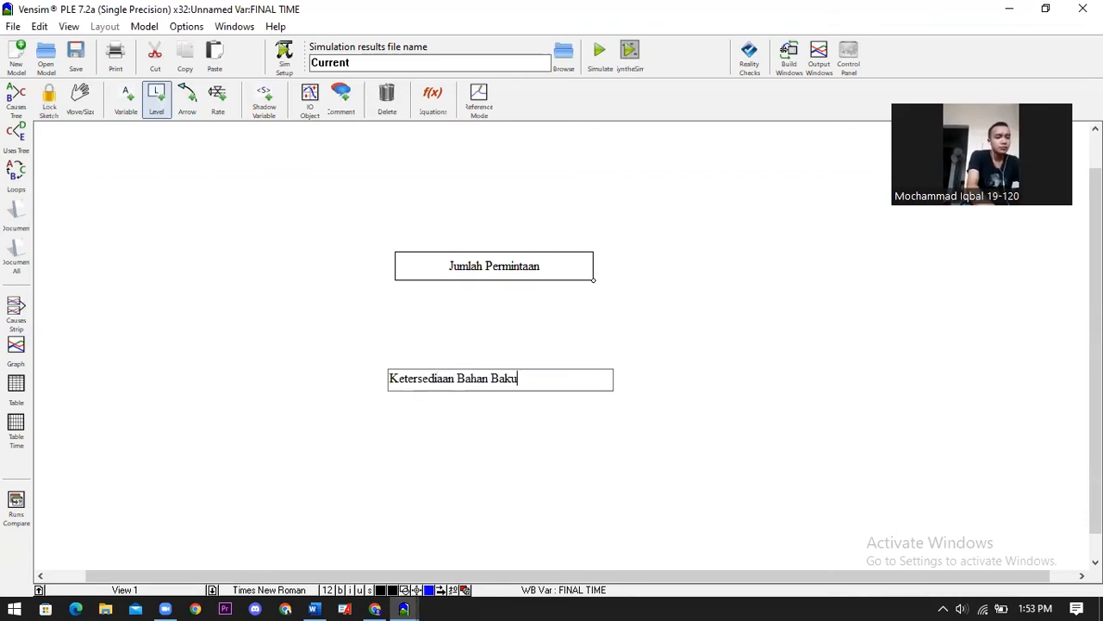
key("Return")
left_click_drag(521, 387, 557, 377)
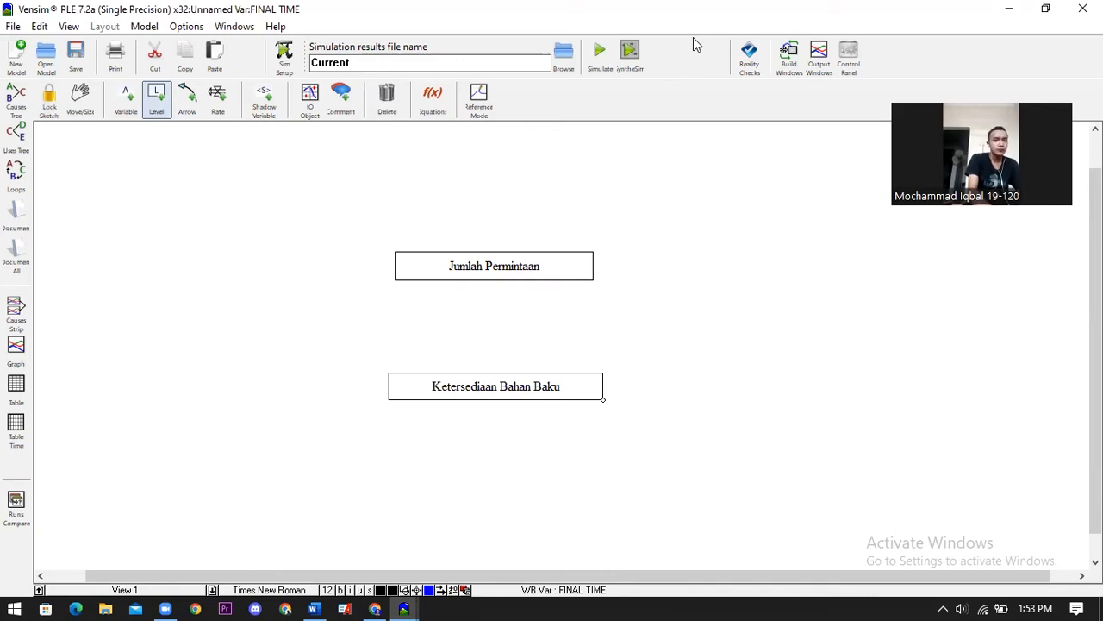
left_click(848, 57)
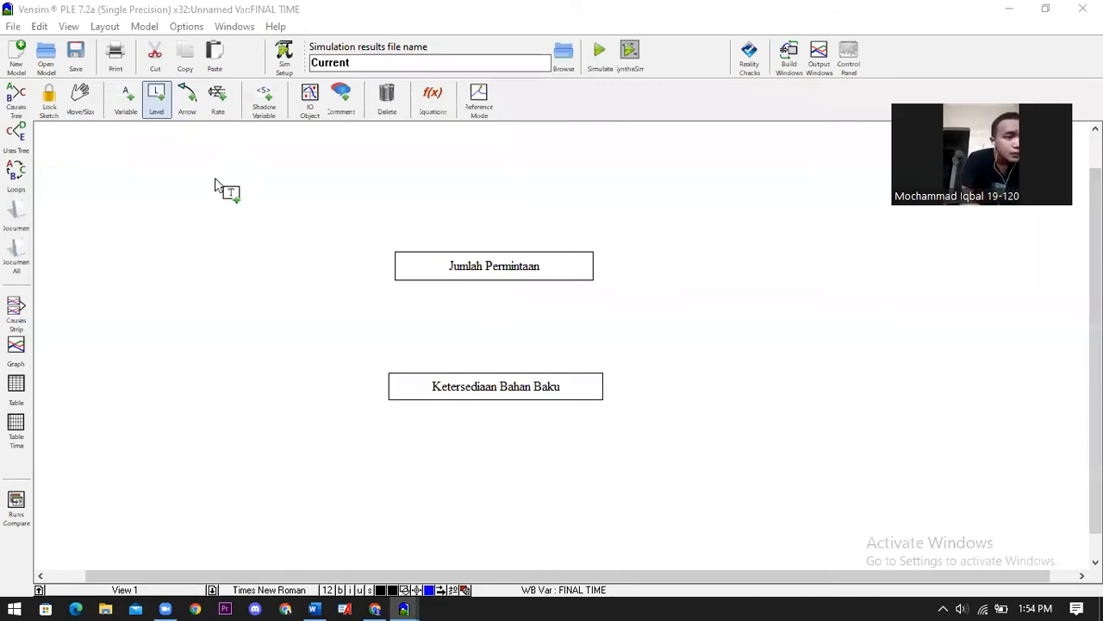
- Draw an inflow rate named Peningkatan Permintaan from a cloud into the Jumlah Permintaan level
left_click(219, 100)
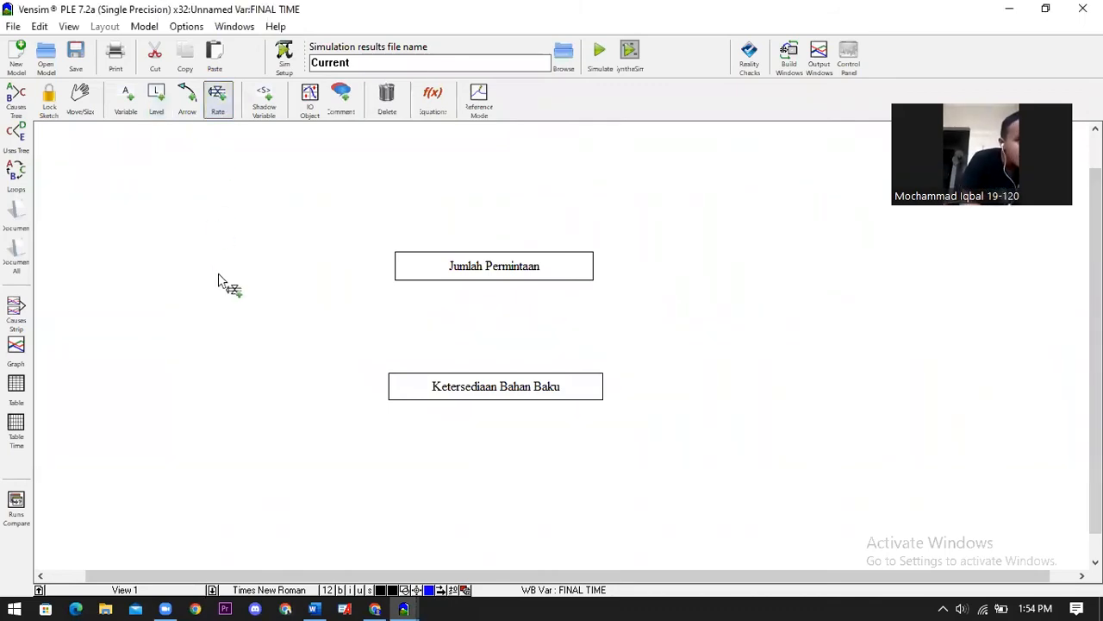
left_click(245, 263)
left_click(423, 266)
type("Peningkatan Permi")
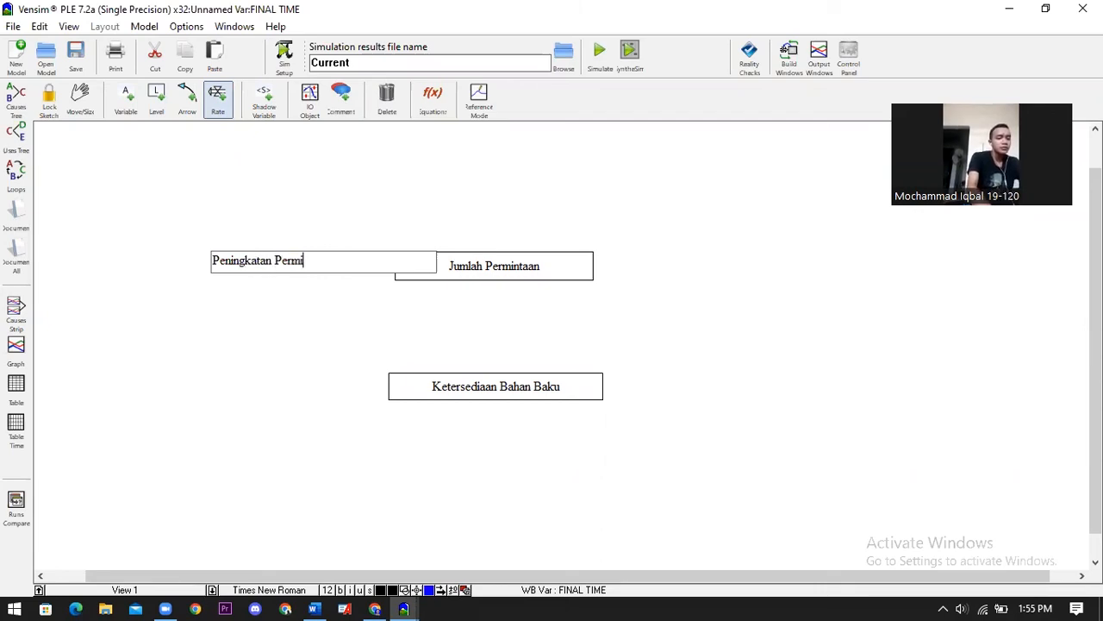
type("ntaan")
key("Return")
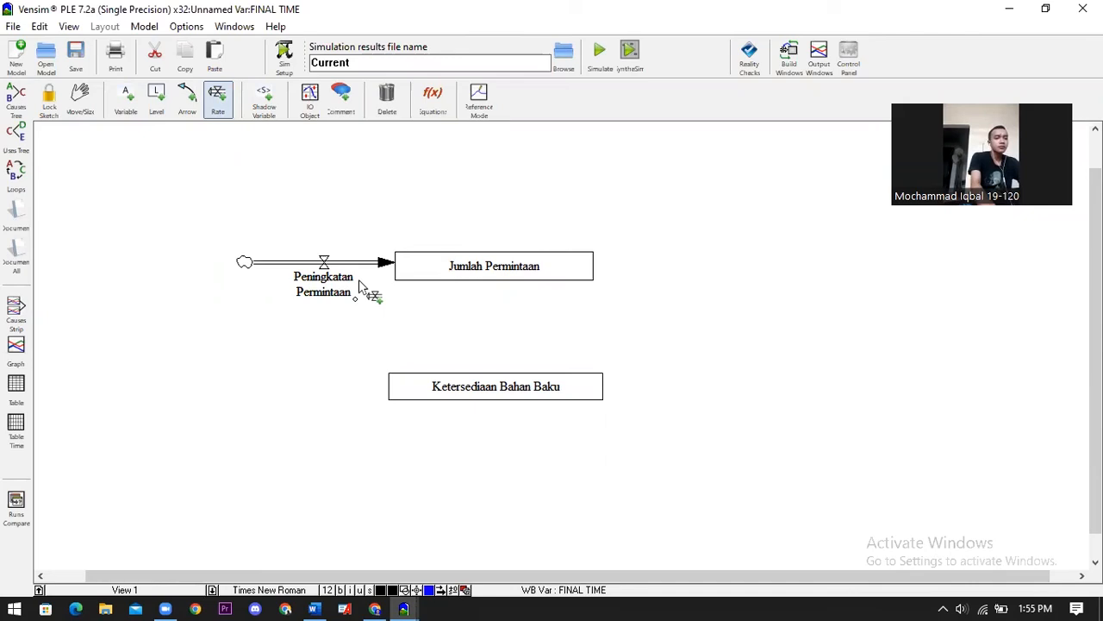
- Draw an outflow rate named Penurunan Permintaan from the Jumlah Permintaan level to a cloud
left_click(588, 265)
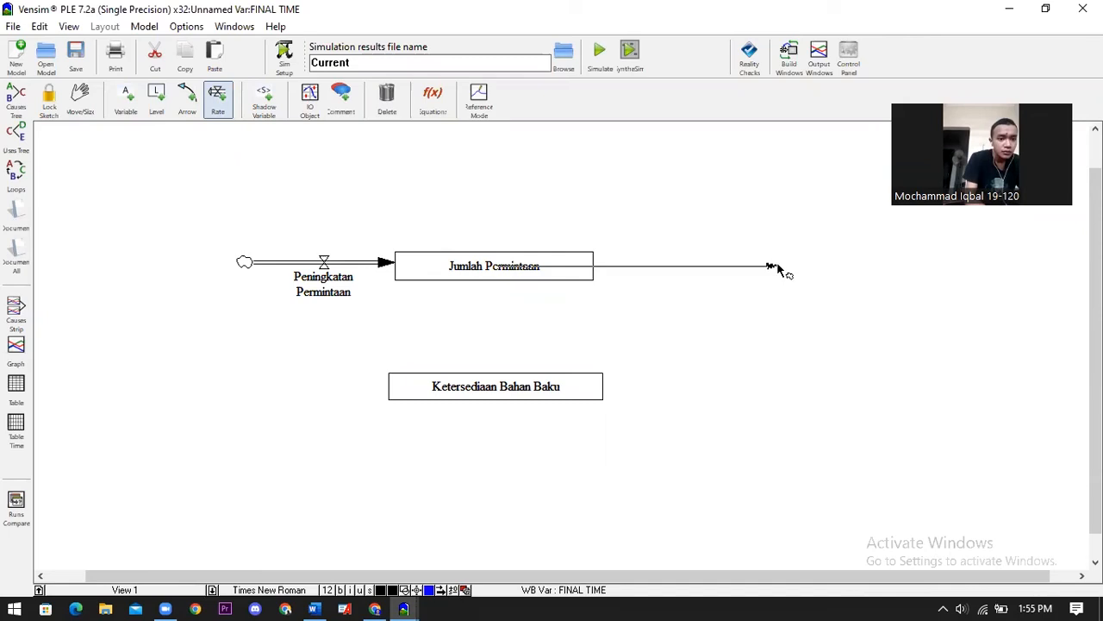
left_click(748, 266)
type("Penurunan Permintaan")
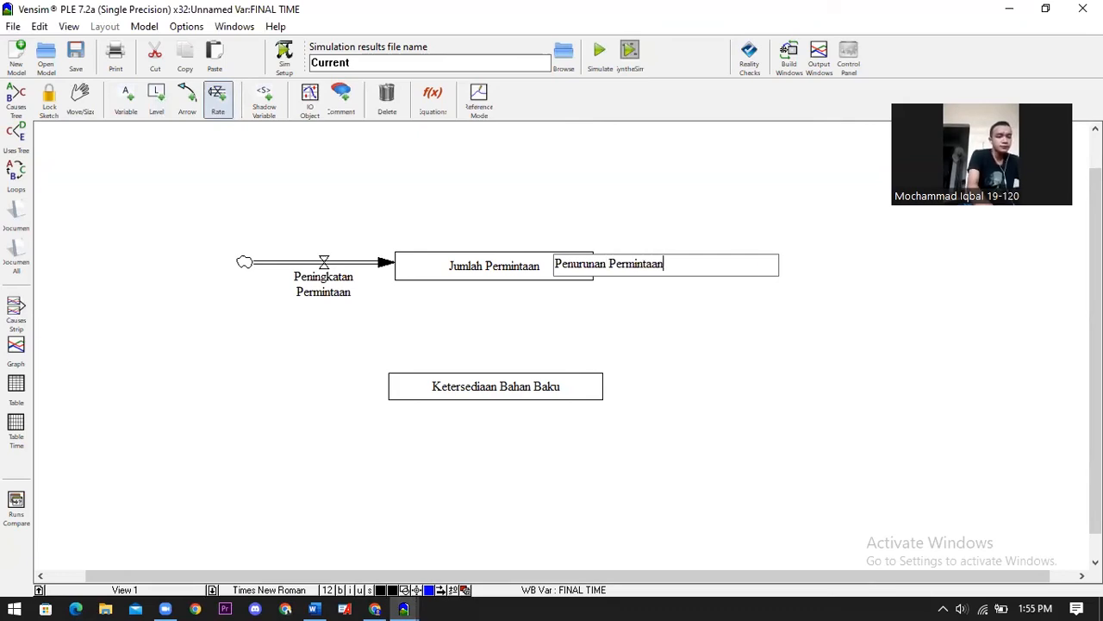
key("Return")
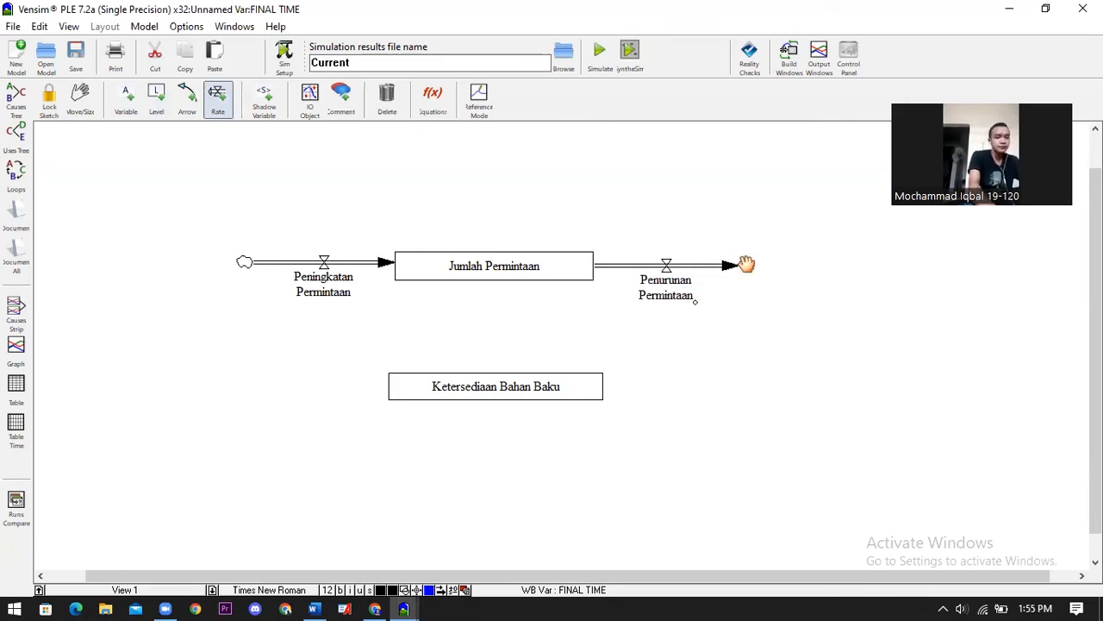
- Draw an inflow rate named Hasil Impor from a cloud into the Ketersediaan Bahan Baku level
left_click(254, 388)
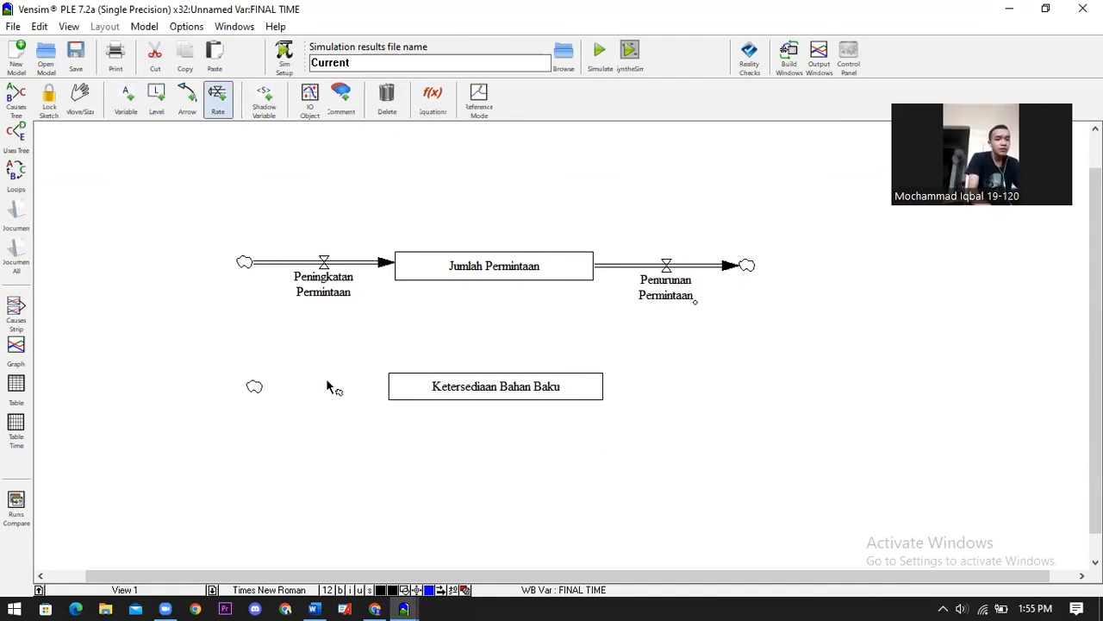
left_click(445, 389)
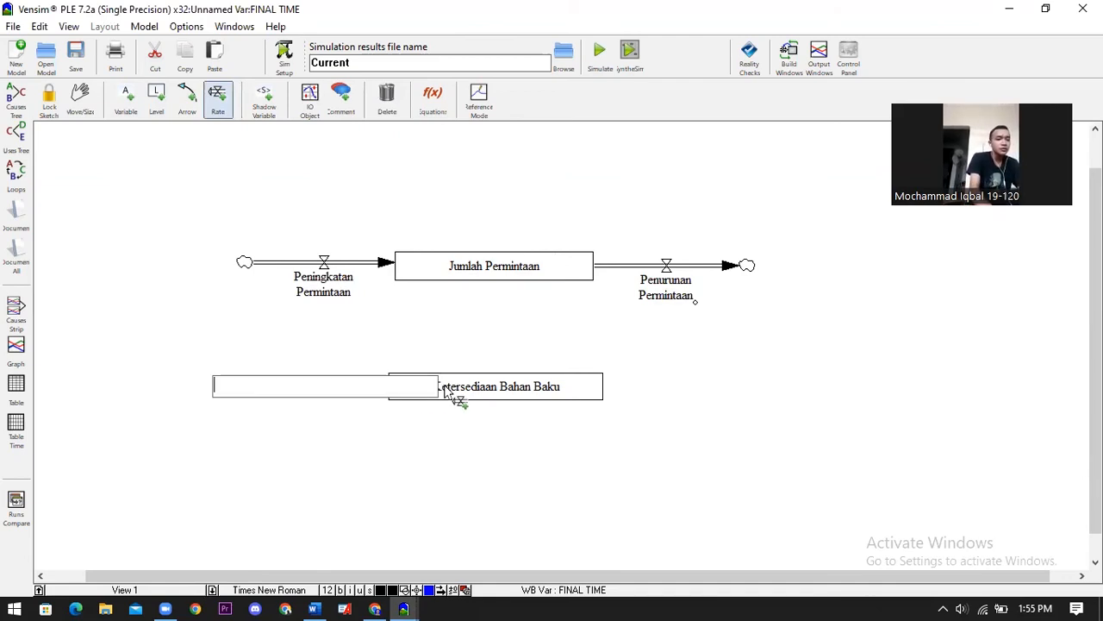
type("Hasil Impor")
key("Return")
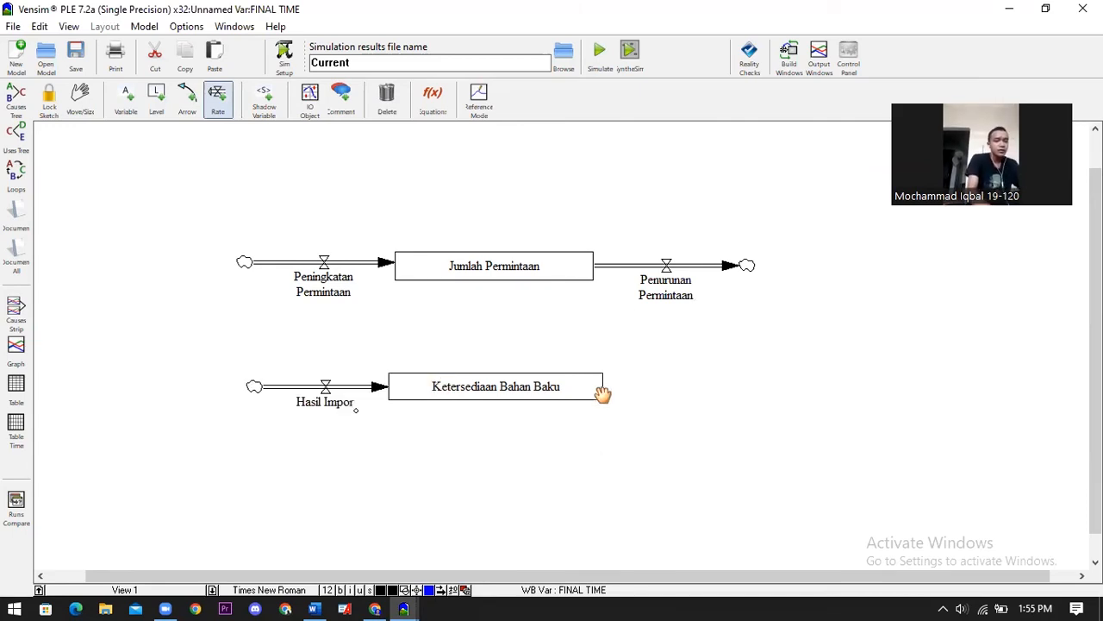
- Draw an outflow rate named Gagal Impor from the Ketersediaan Bahan Baku level to a cloud
left_click(563, 389)
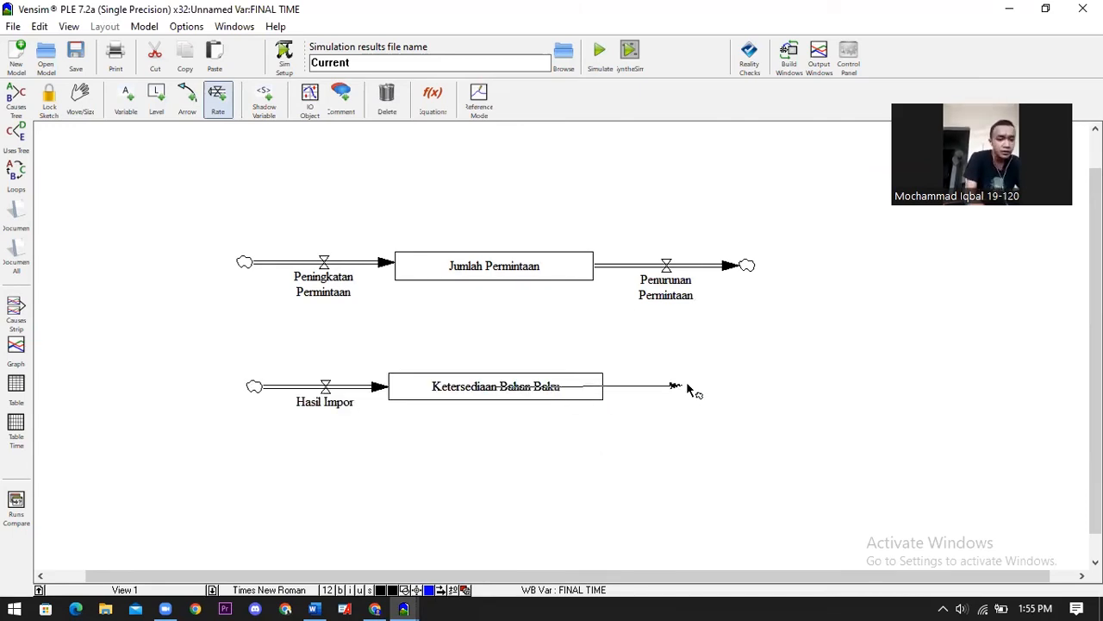
left_click(748, 389)
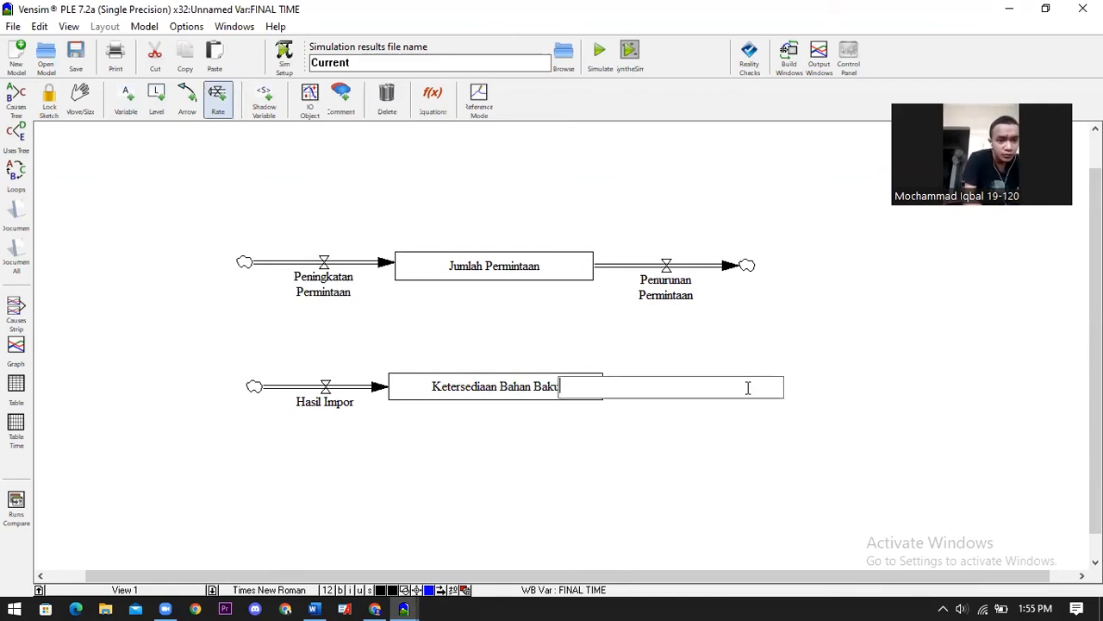
type("Gagal Impor")
key("Return")
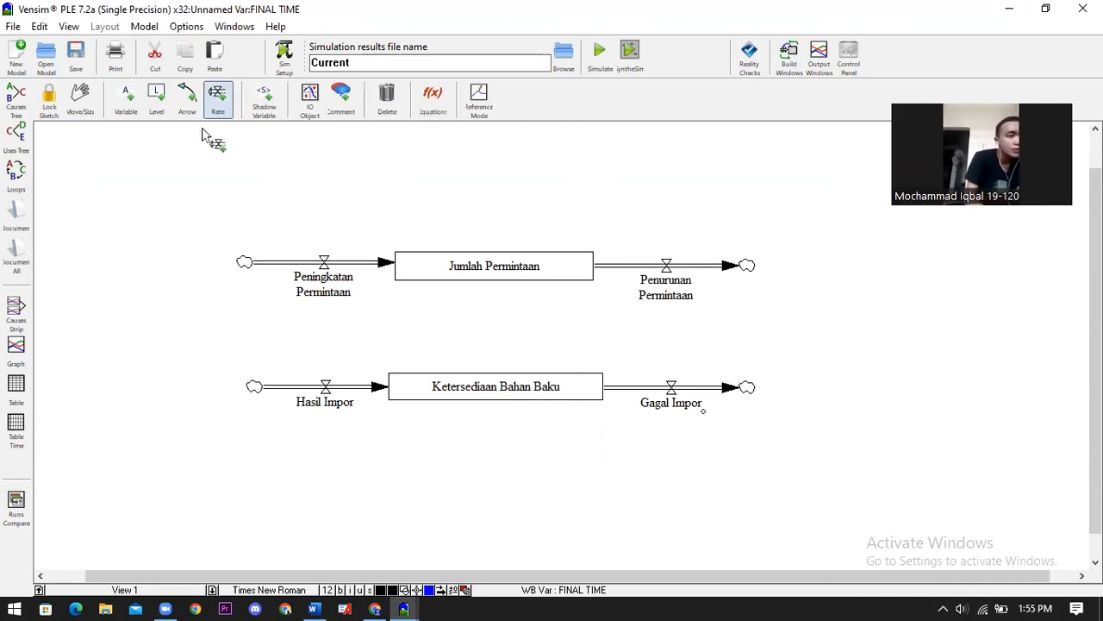
- Add a variable named Presentase Peningkatan above the Peningkatan Permintaan rate and adjust its position
left_click(126, 101)
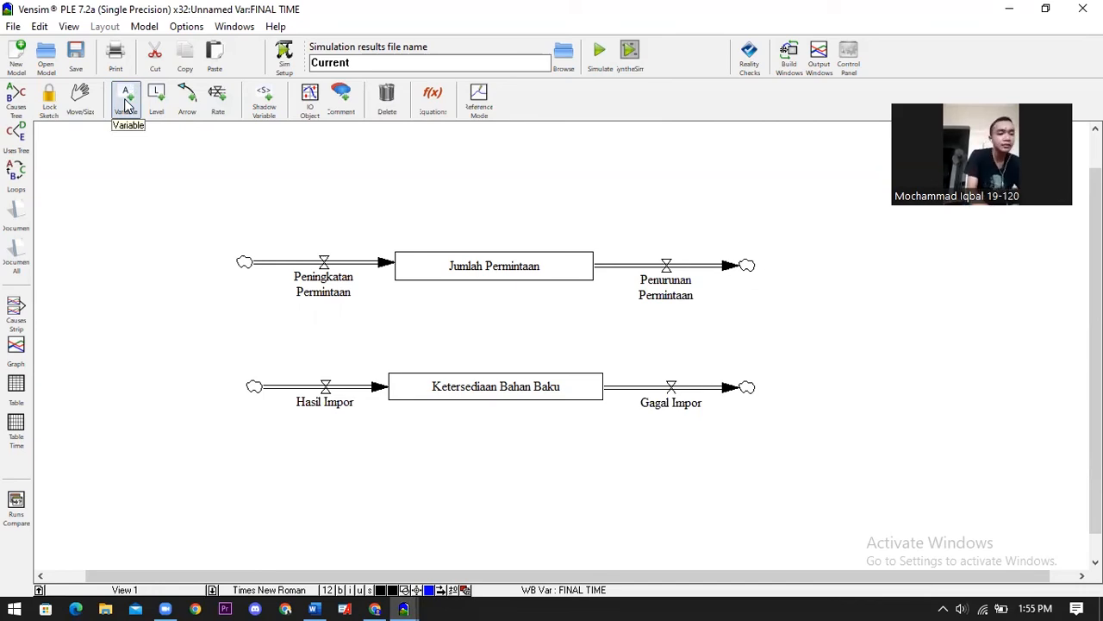
left_click(289, 171)
type("Presentase Peningkat")
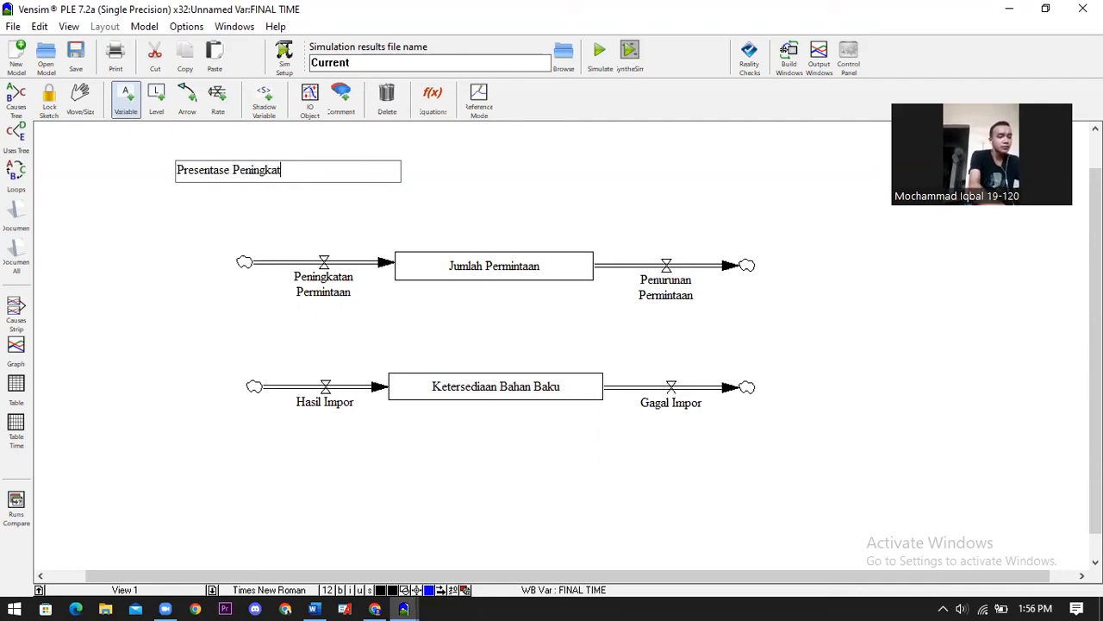
type("an")
key("Return")
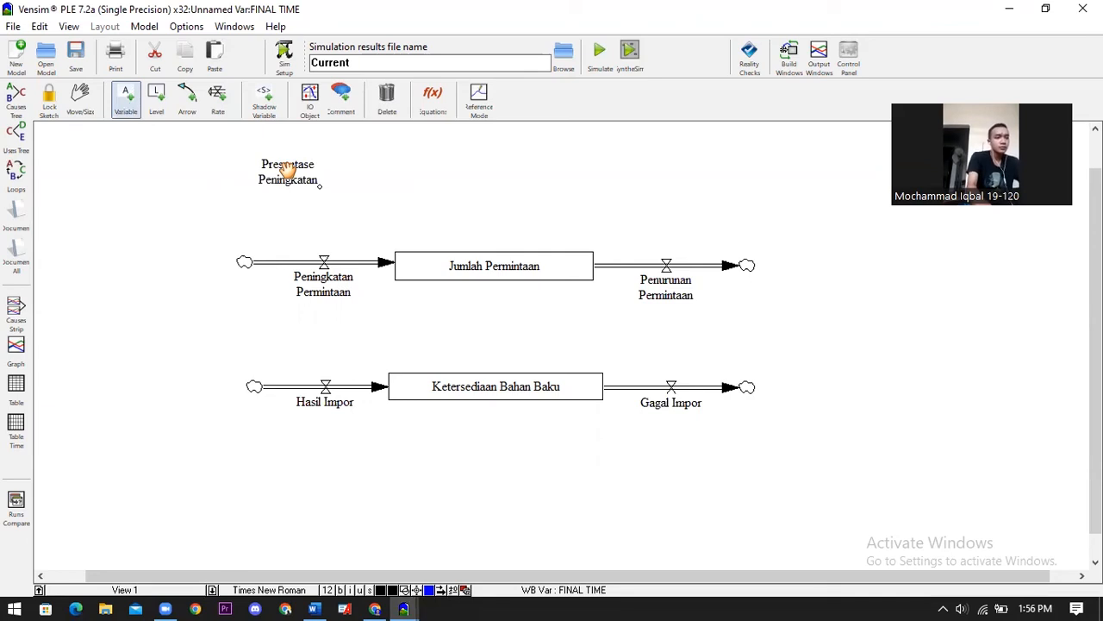
mouse_move(319, 187)
left_mouse_down()
mouse_move(335, 194)
mouse_move(316, 178)
left_mouse_up()
- Place a variable above the Penurunan Permintaan rate and begin its name with Presentase Penu
left_click(655, 177)
type("r")
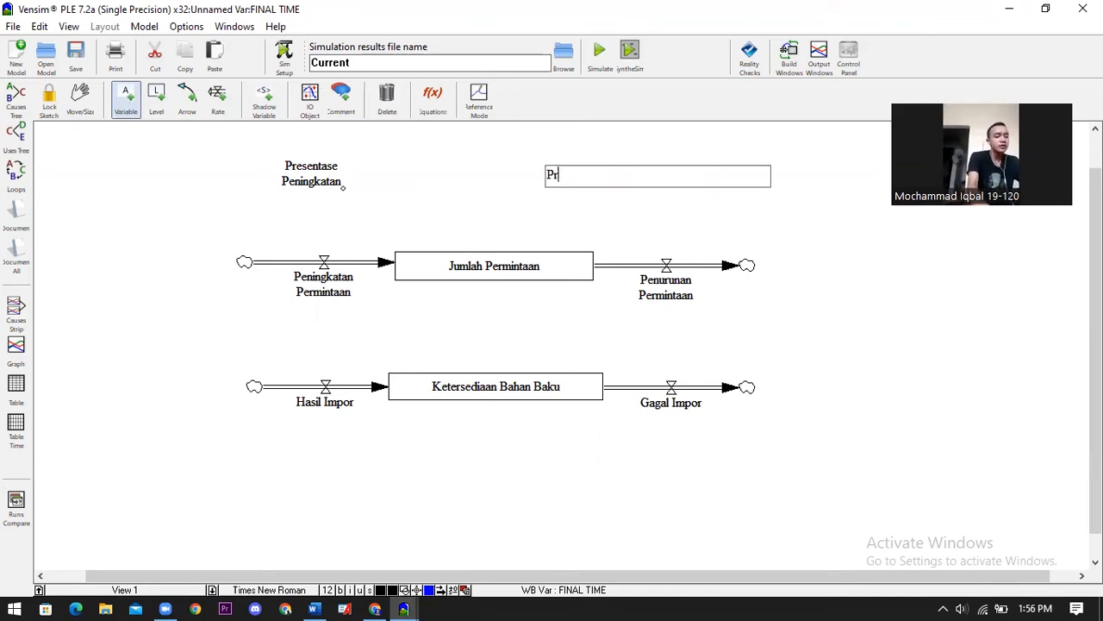
type("esentase Penu")
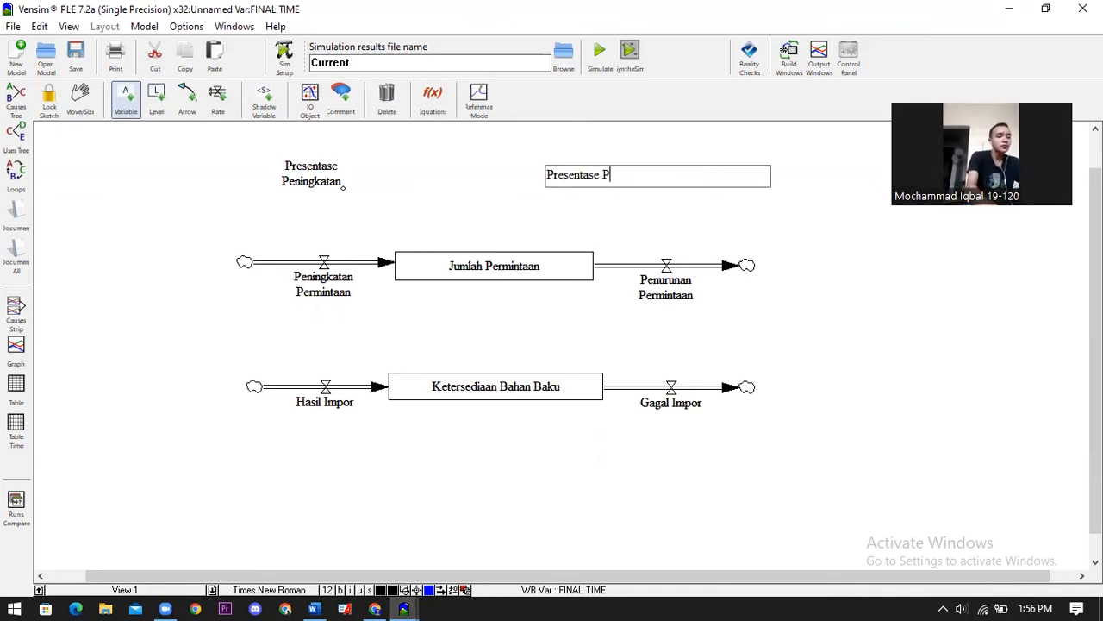